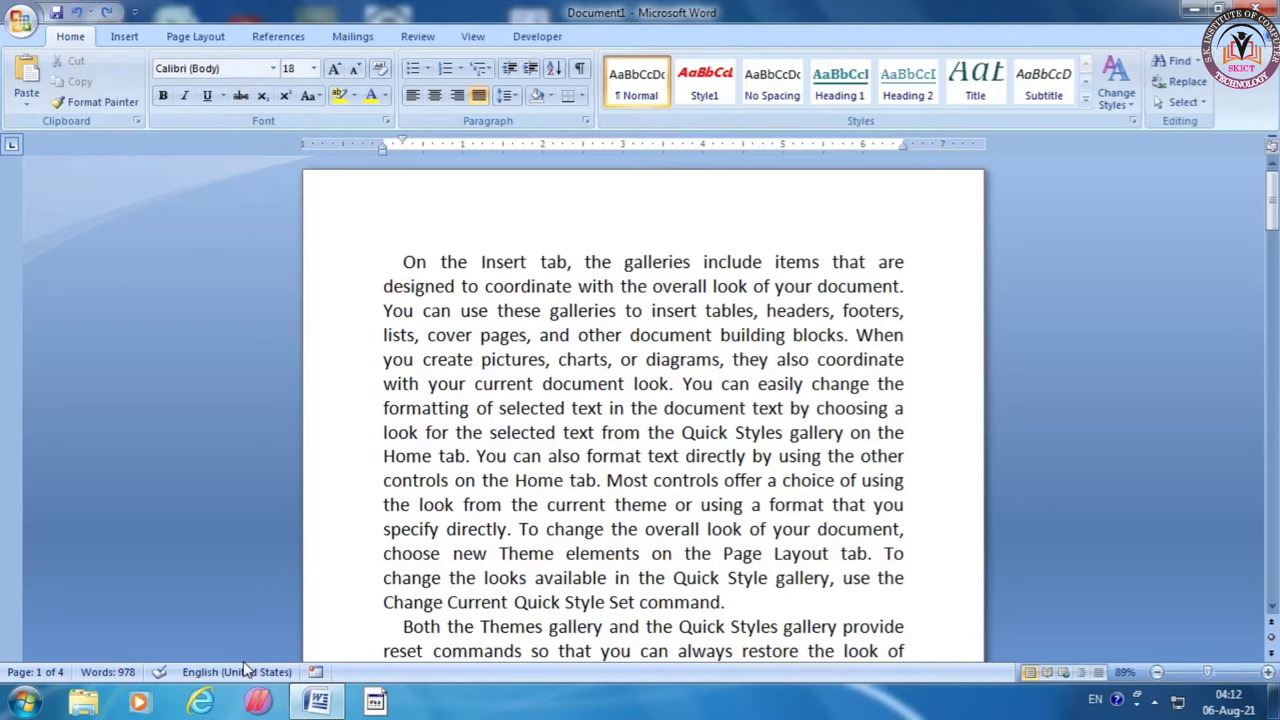
Display the document as two pages side by side using View > Two Pages
click(467, 40)
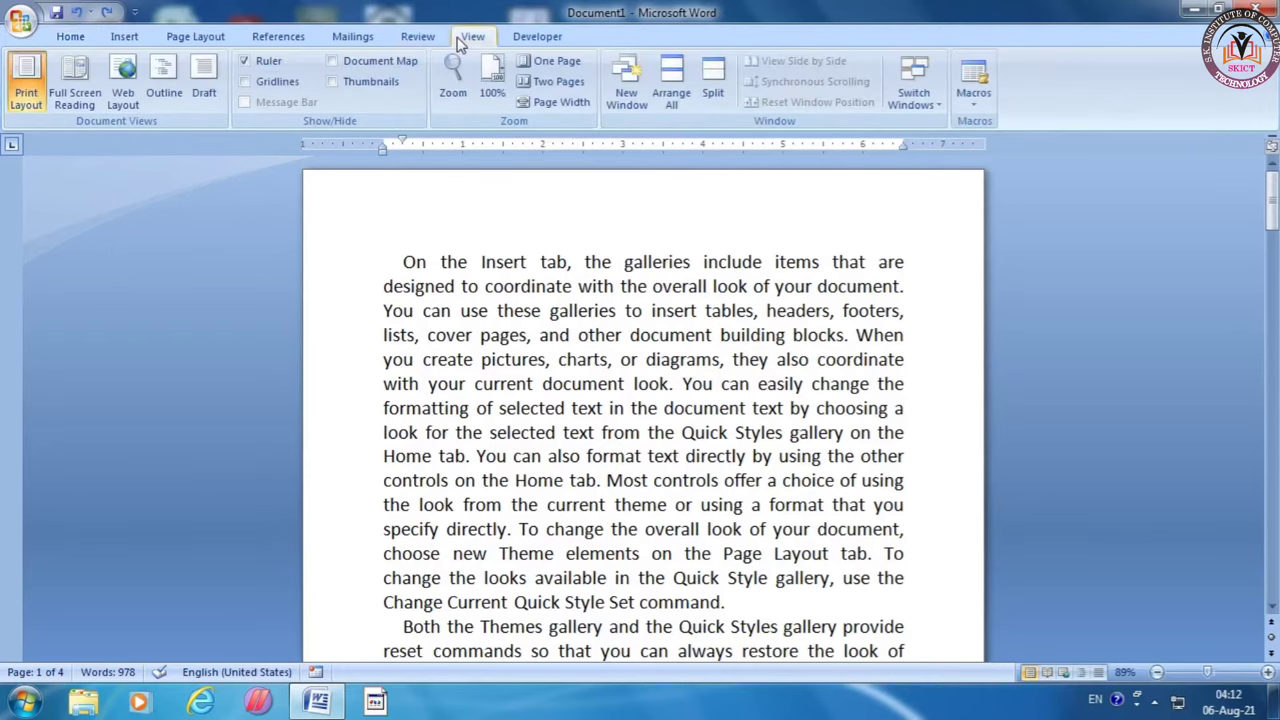
click(557, 84)
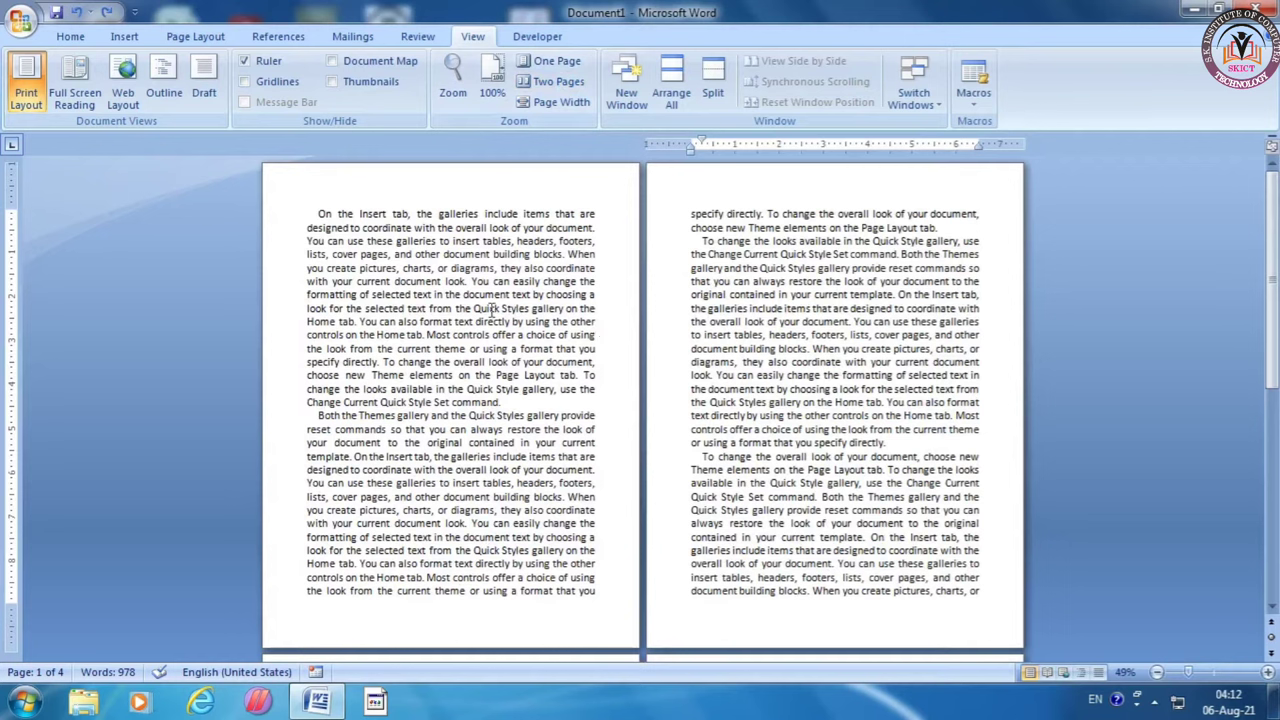
click(170, 46)
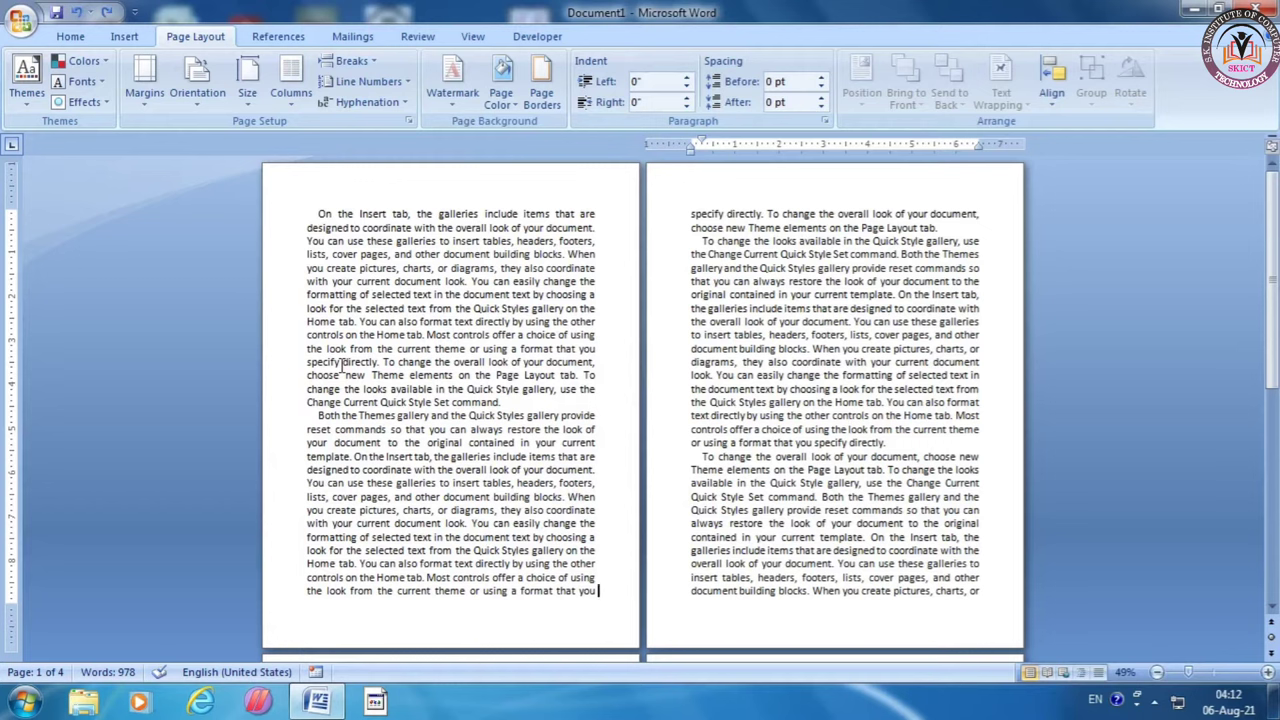
Insert Next Page section breaks at the ends of pages 1 and 2
click(597, 590)
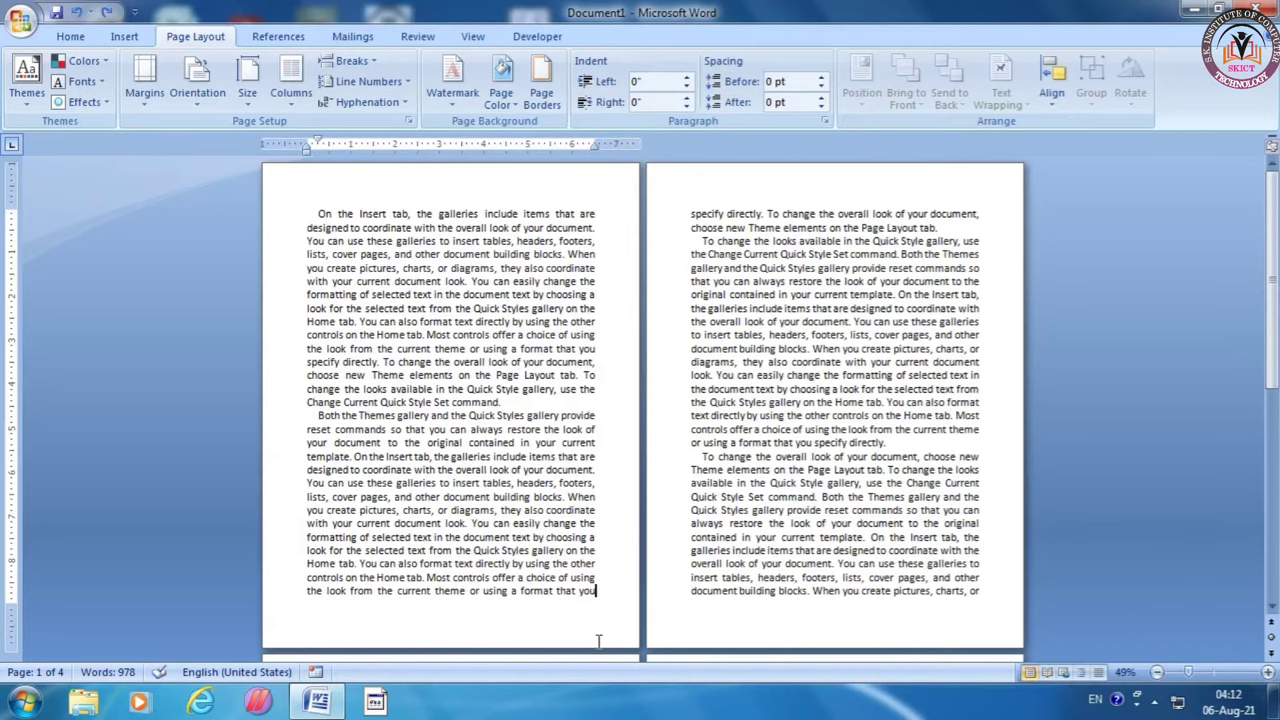
click(348, 62)
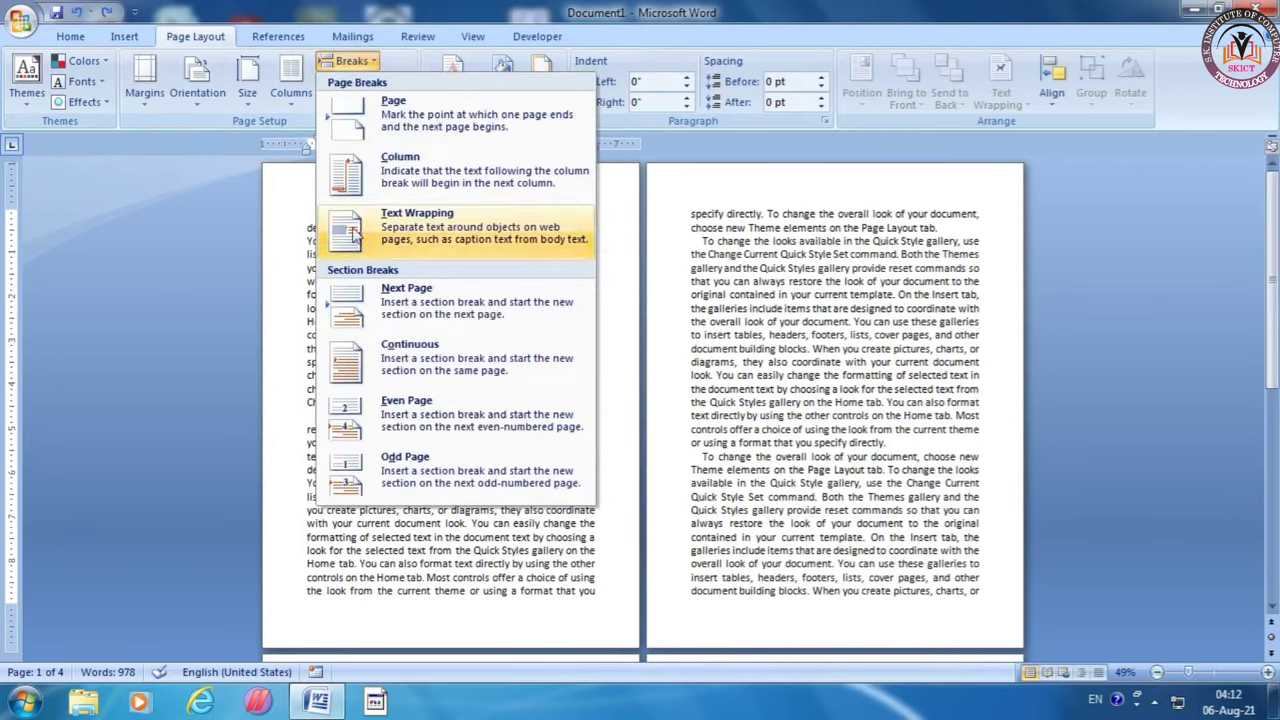
click(420, 312)
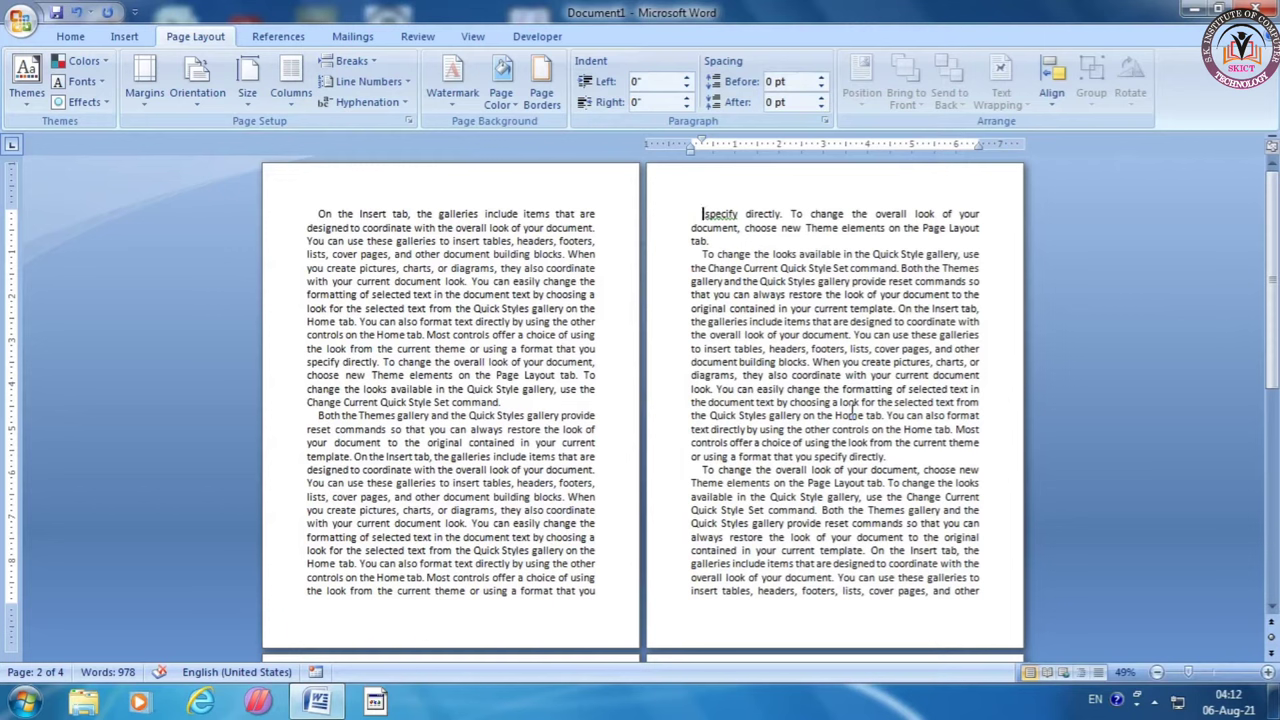
click(980, 595)
click(352, 62)
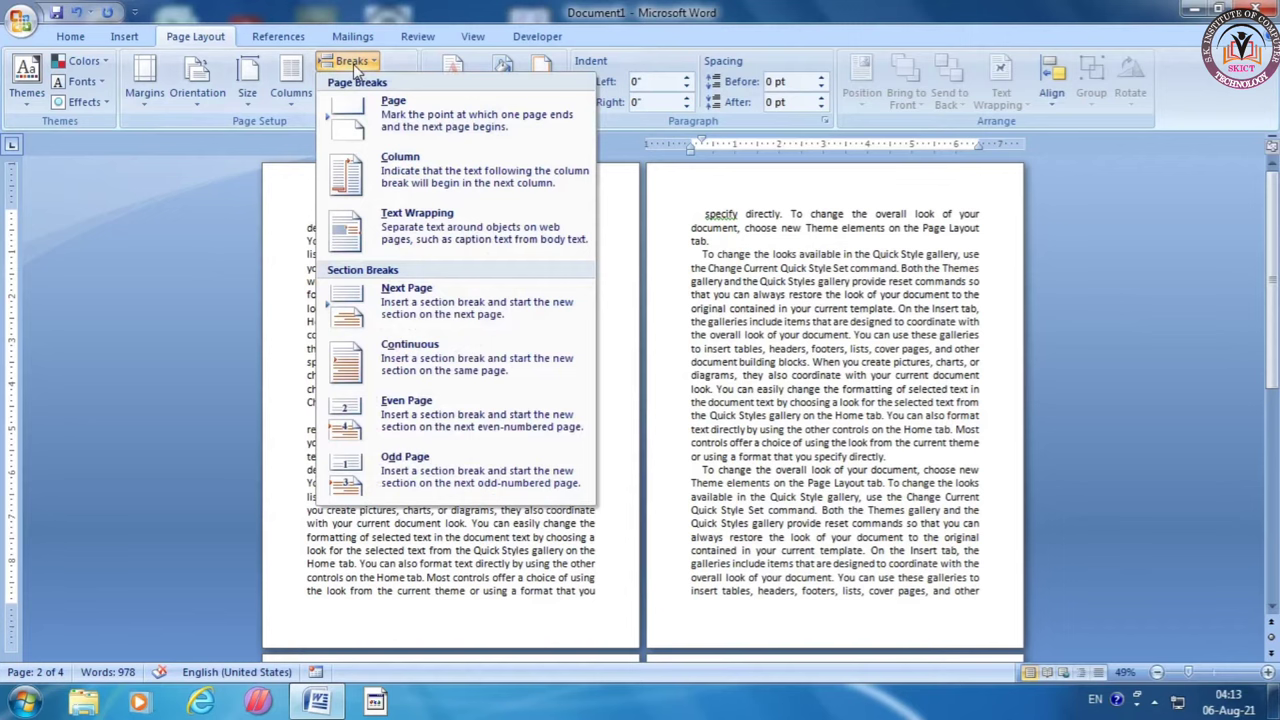
click(410, 303)
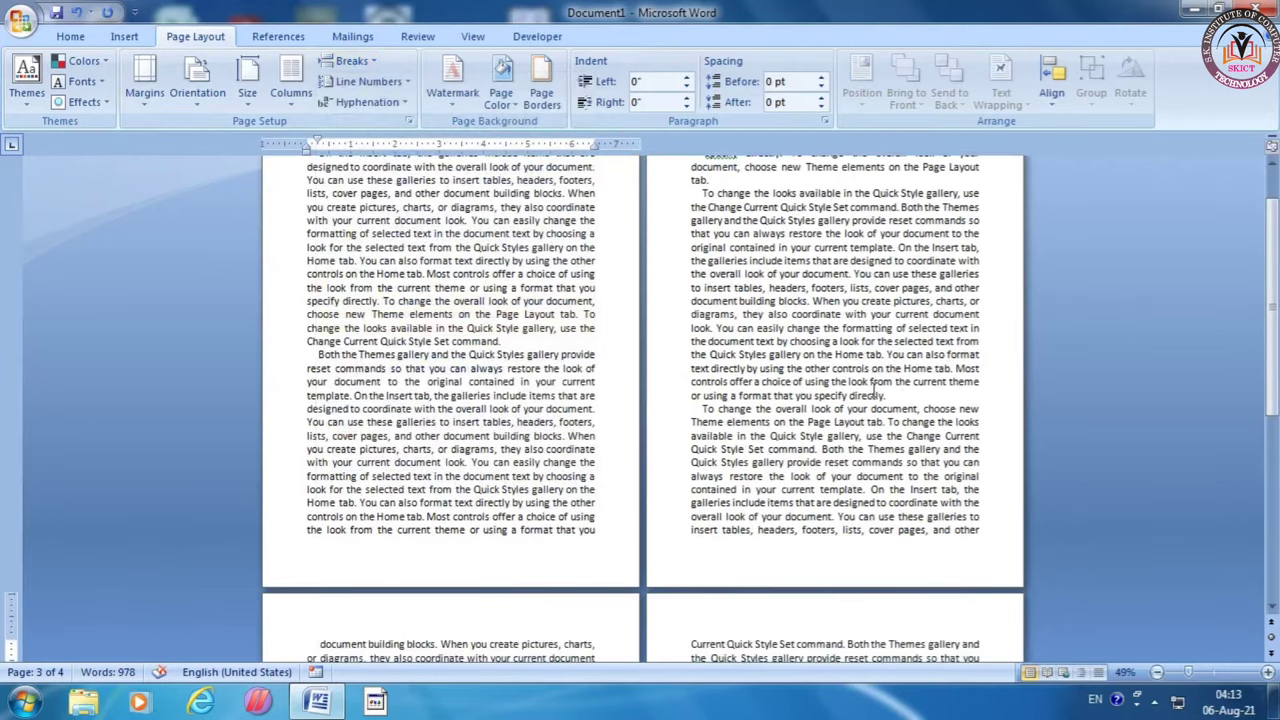
Insert a Next Page section break at the end of page 3
scroll(563, 626, down, 5)
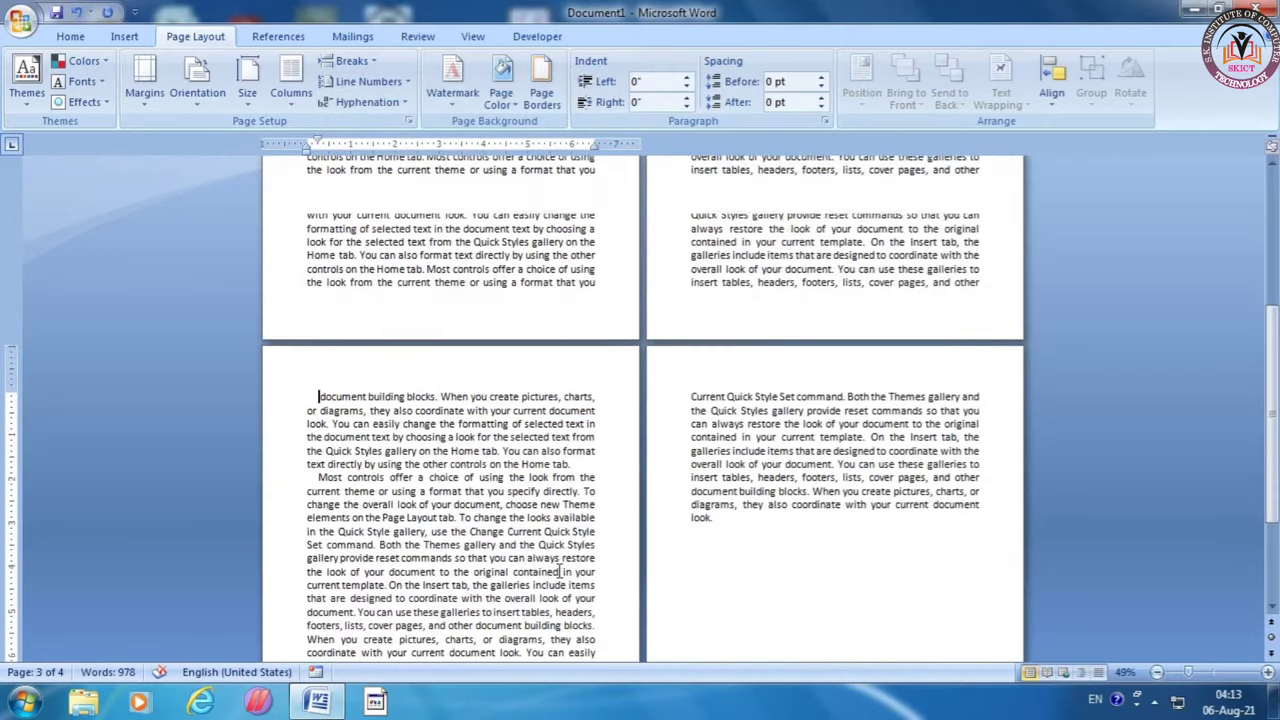
scroll(561, 571, down, 3)
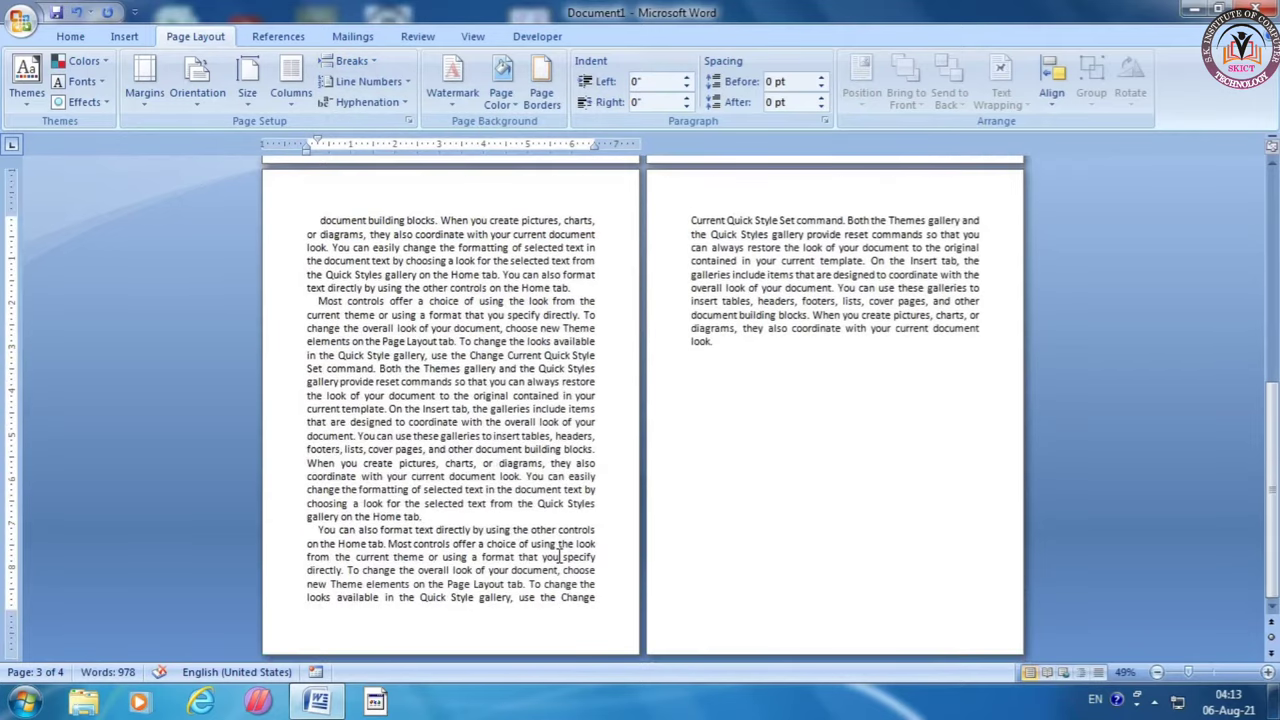
click(599, 597)
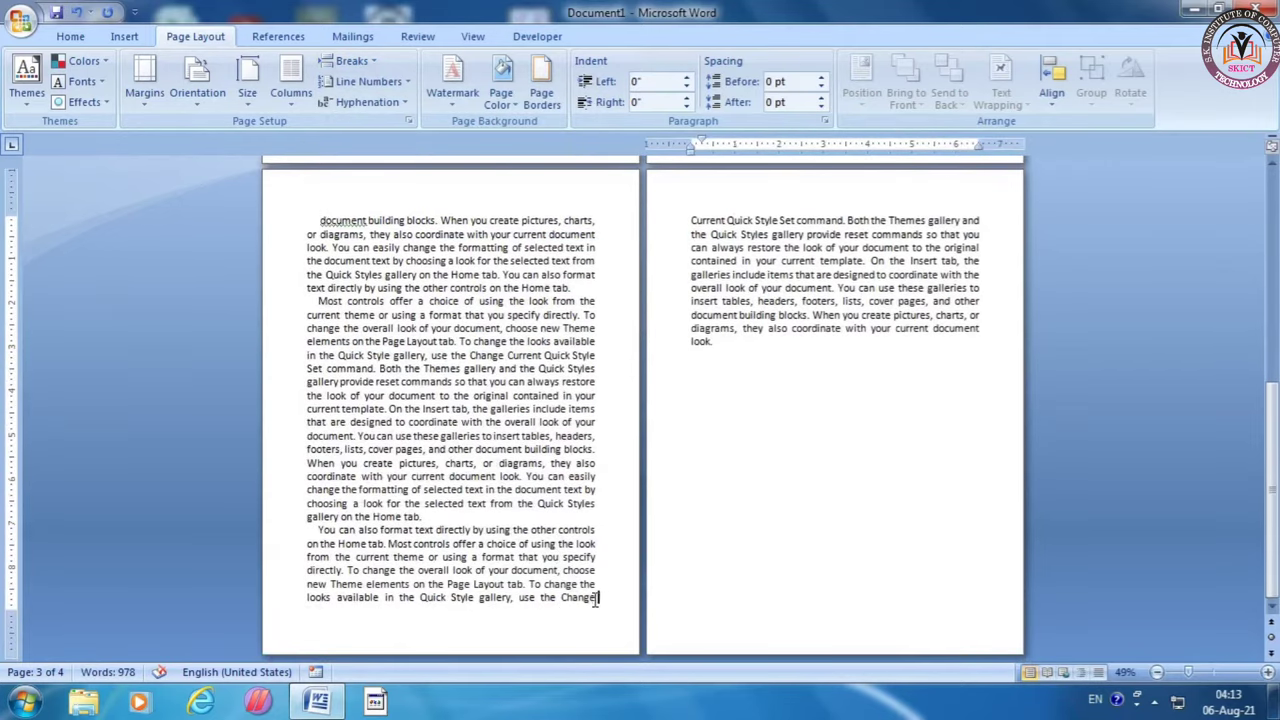
click(352, 61)
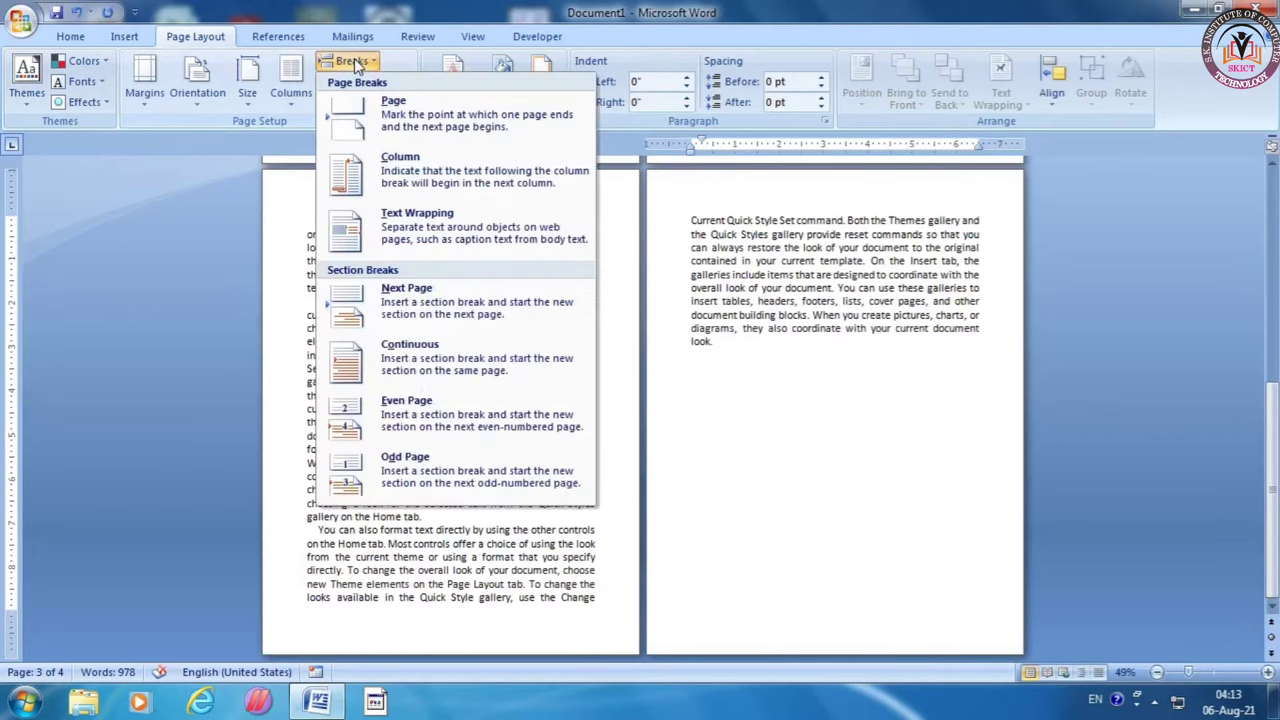
click(413, 306)
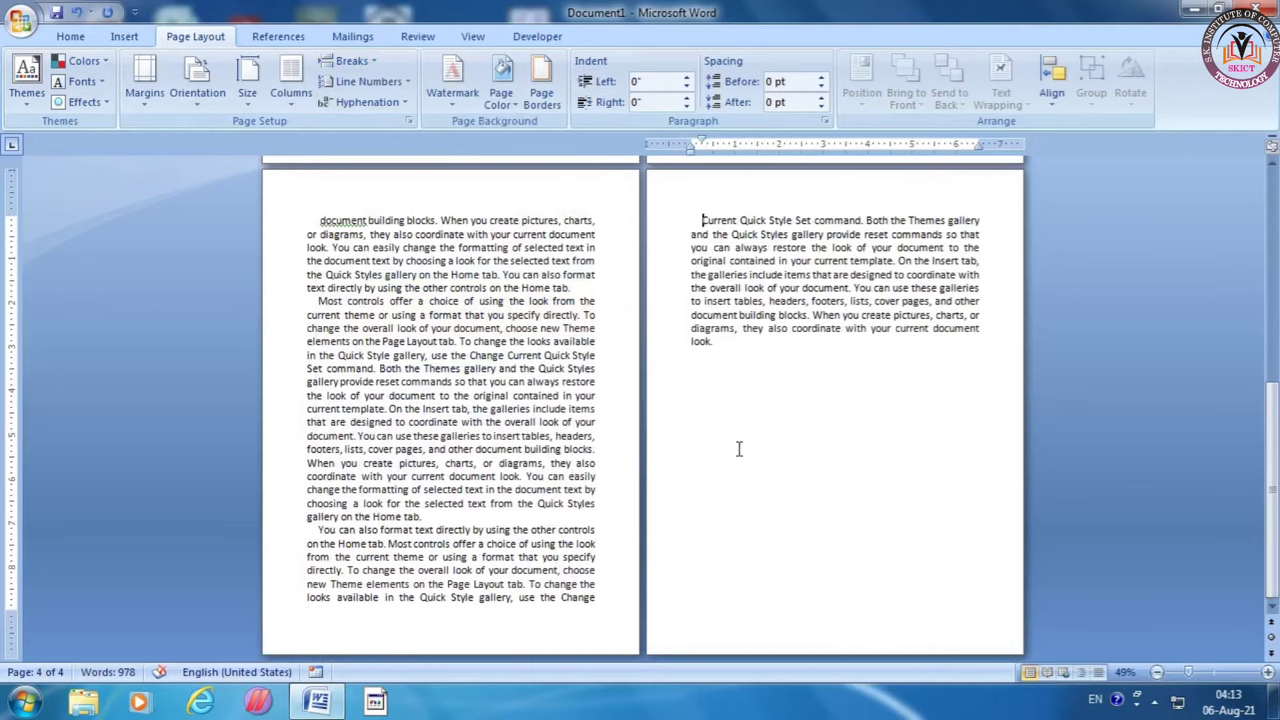
scroll(735, 428, up, 1)
scroll(735, 428, up, 3)
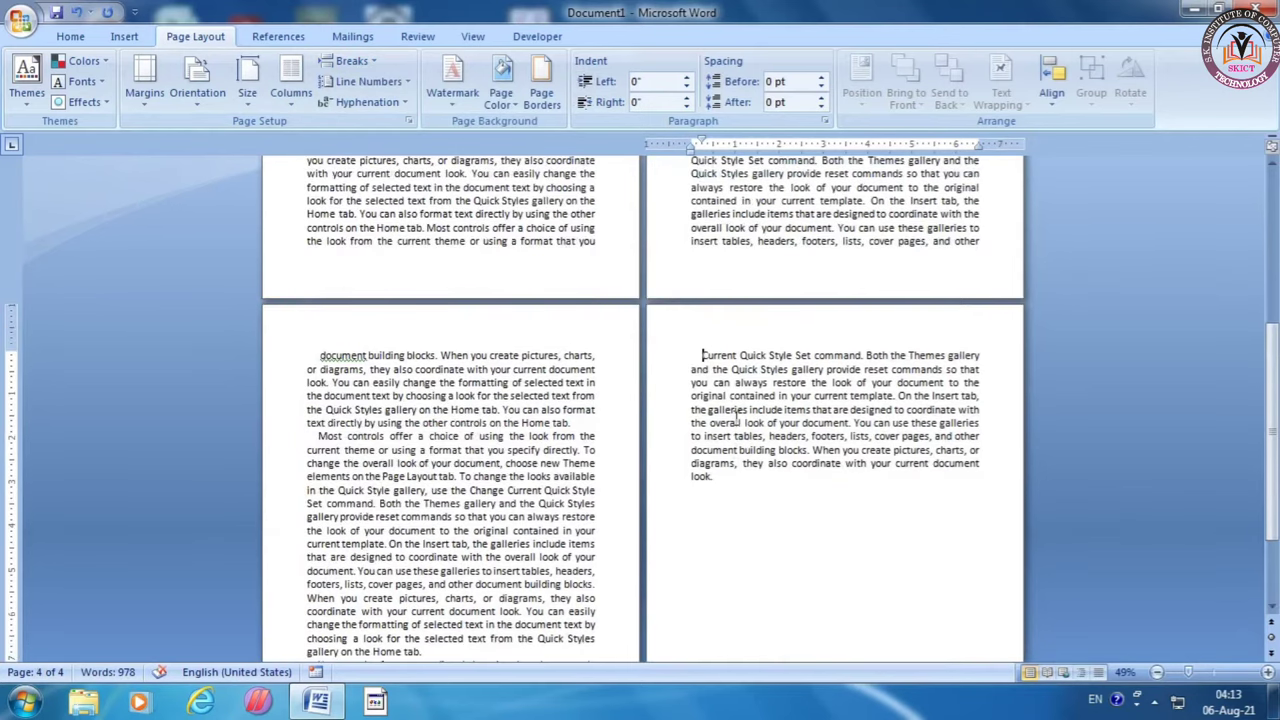
scroll(735, 428, up, 2)
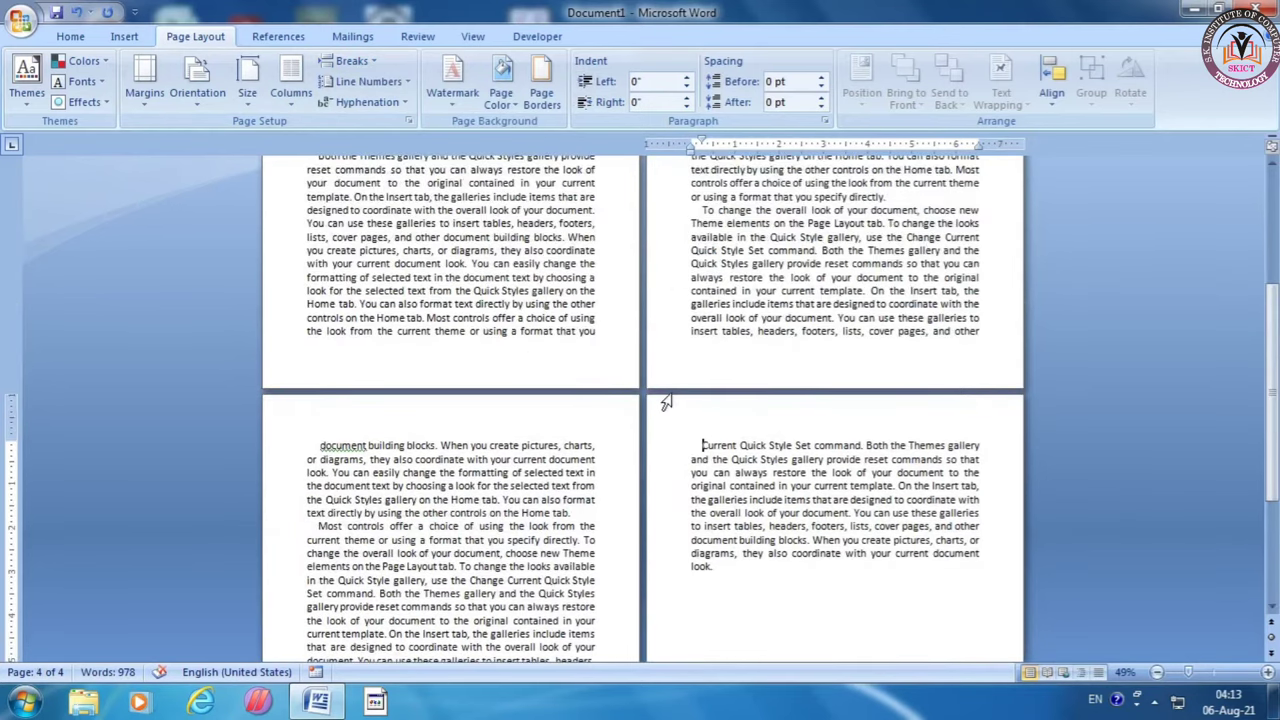
scroll(646, 390, up, 2)
scroll(645, 370, up, 2)
scroll(645, 362, up, 2)
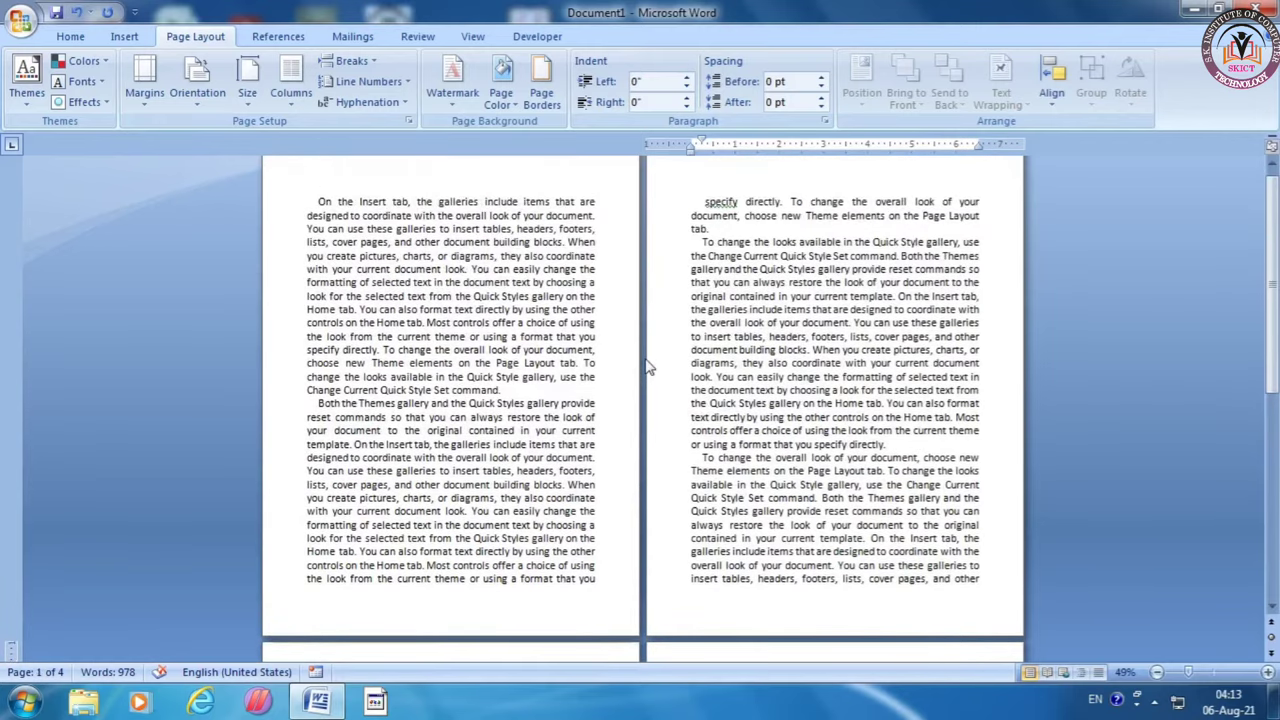
Insert a Blank header from the Insert tab's Header gallery
click(125, 37)
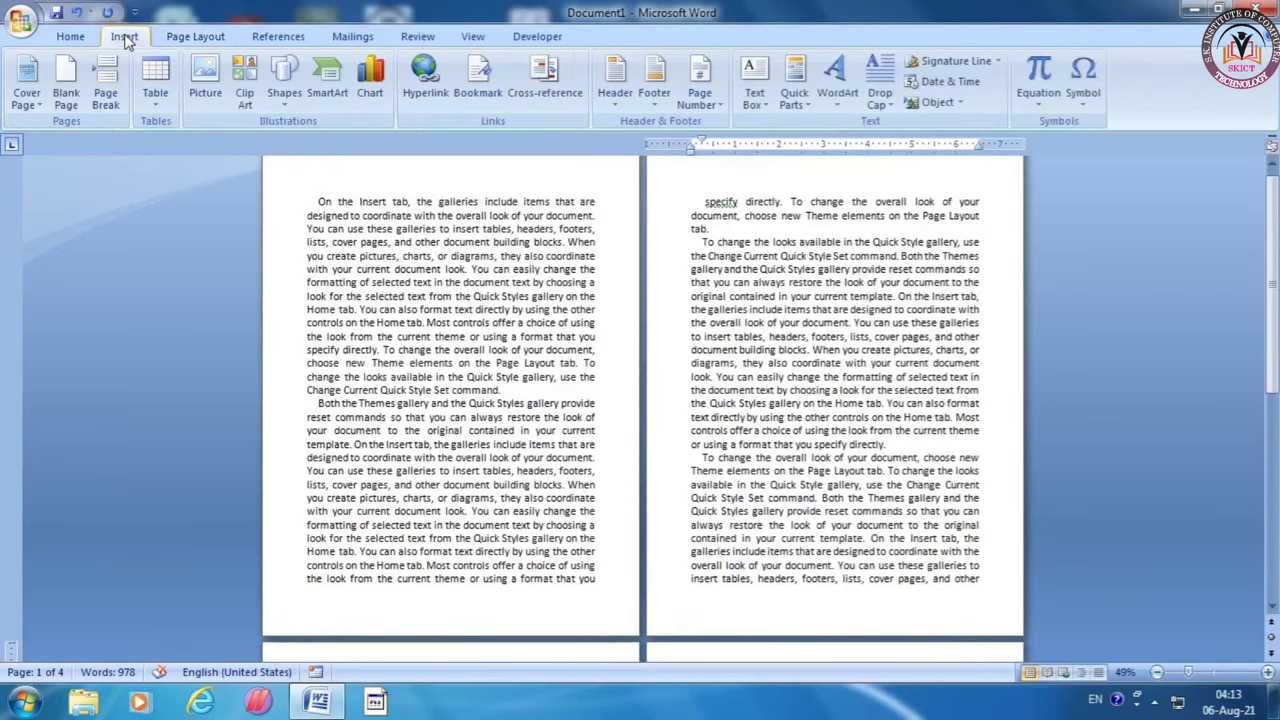
click(615, 97)
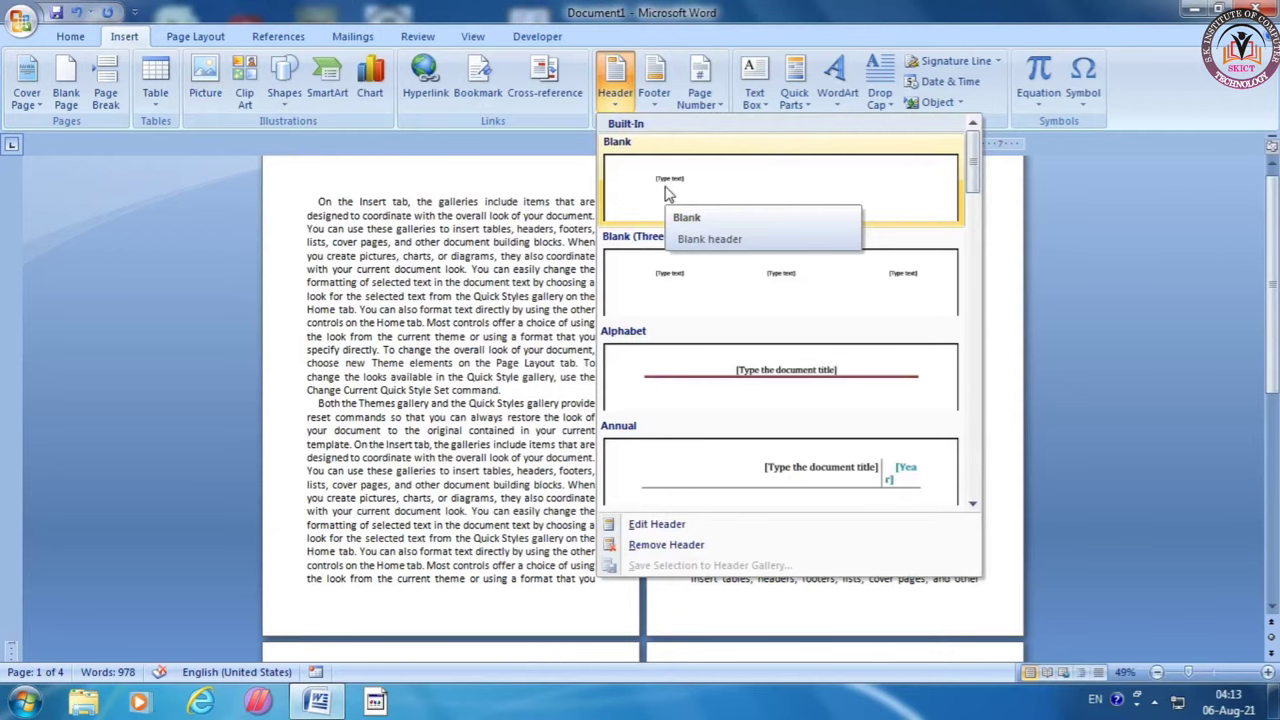
click(668, 192)
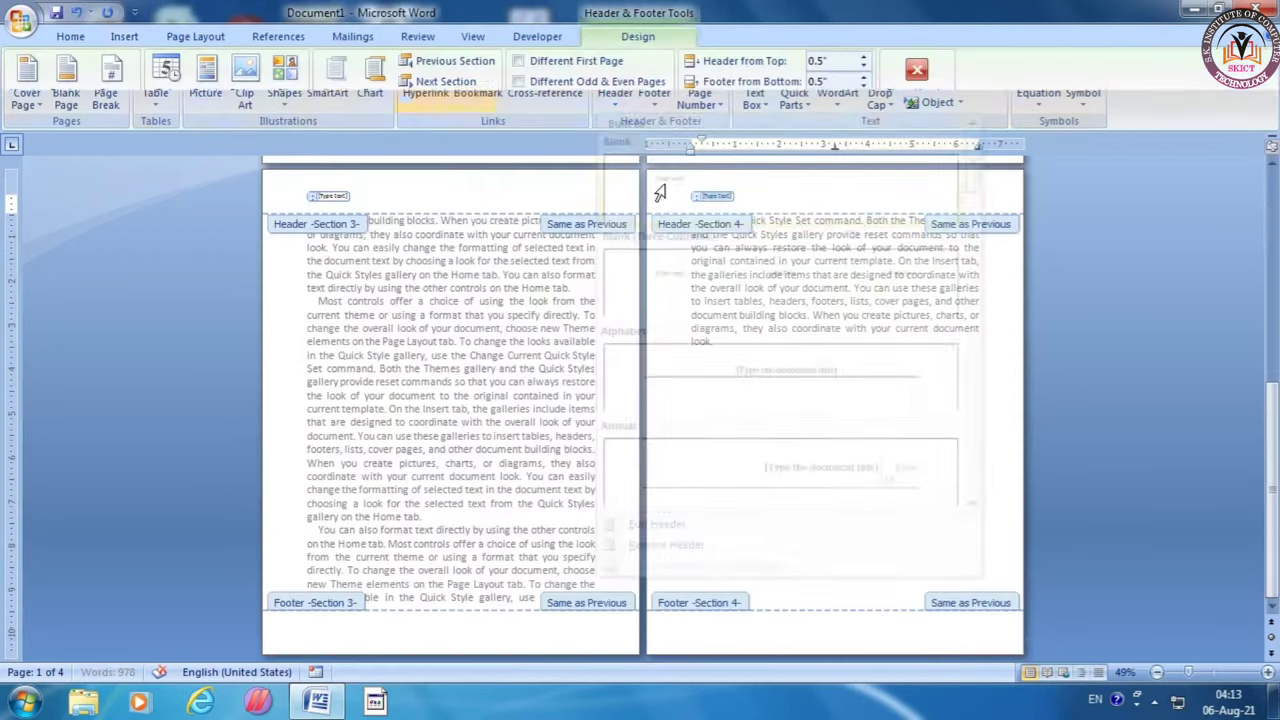
scroll(608, 418, up, 3)
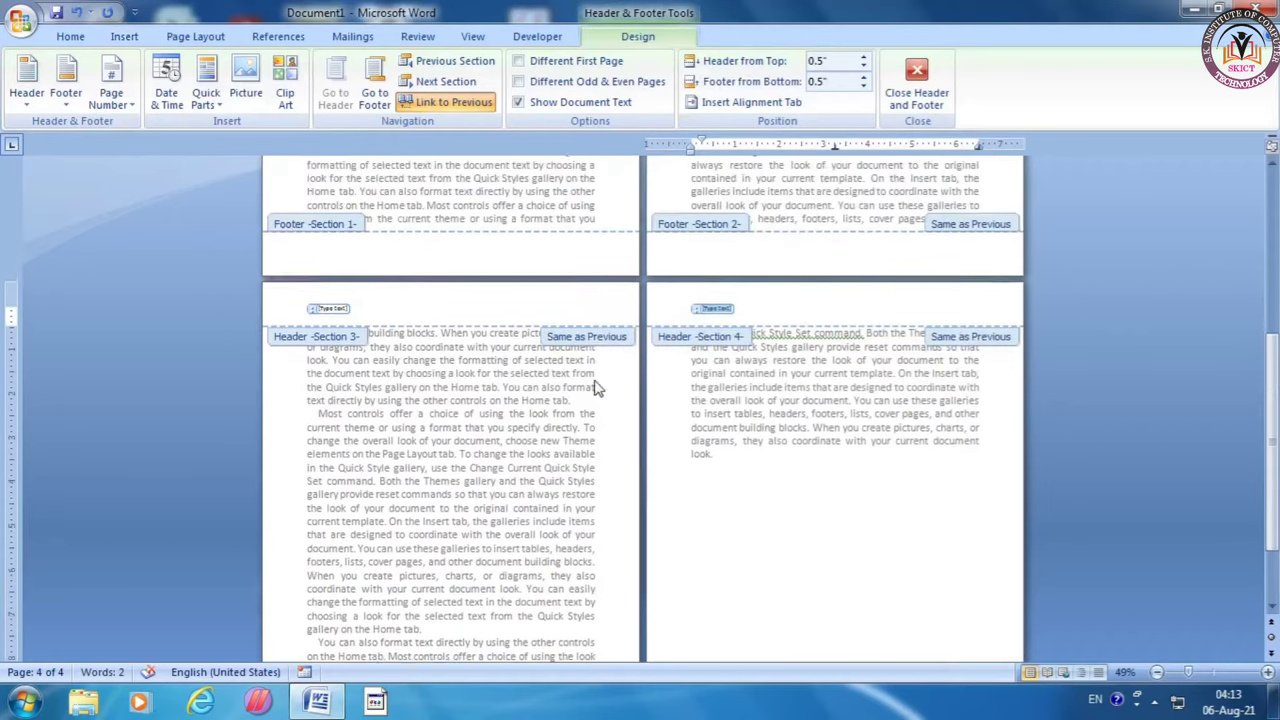
scroll(595, 390, up, 2)
scroll(586, 366, up, 3)
scroll(590, 360, up, 3)
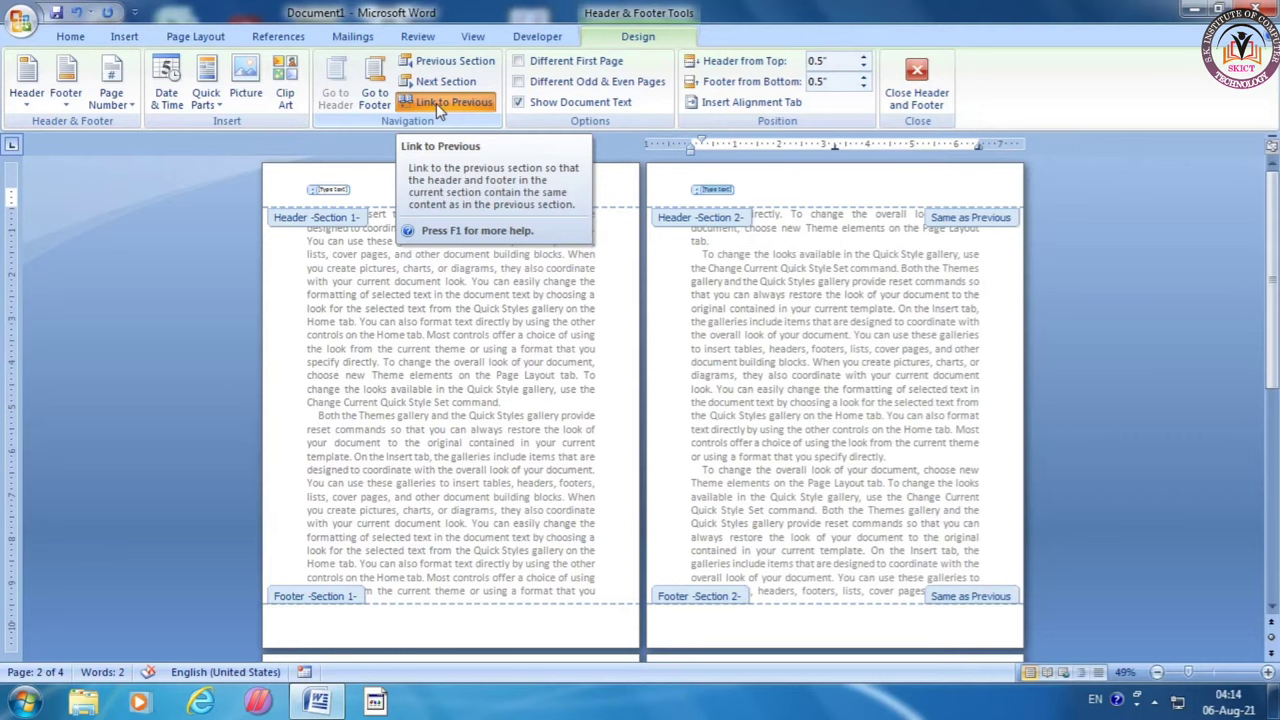
Turn off Link to Previous for the headers of sections 2, 3 and 4
click(436, 103)
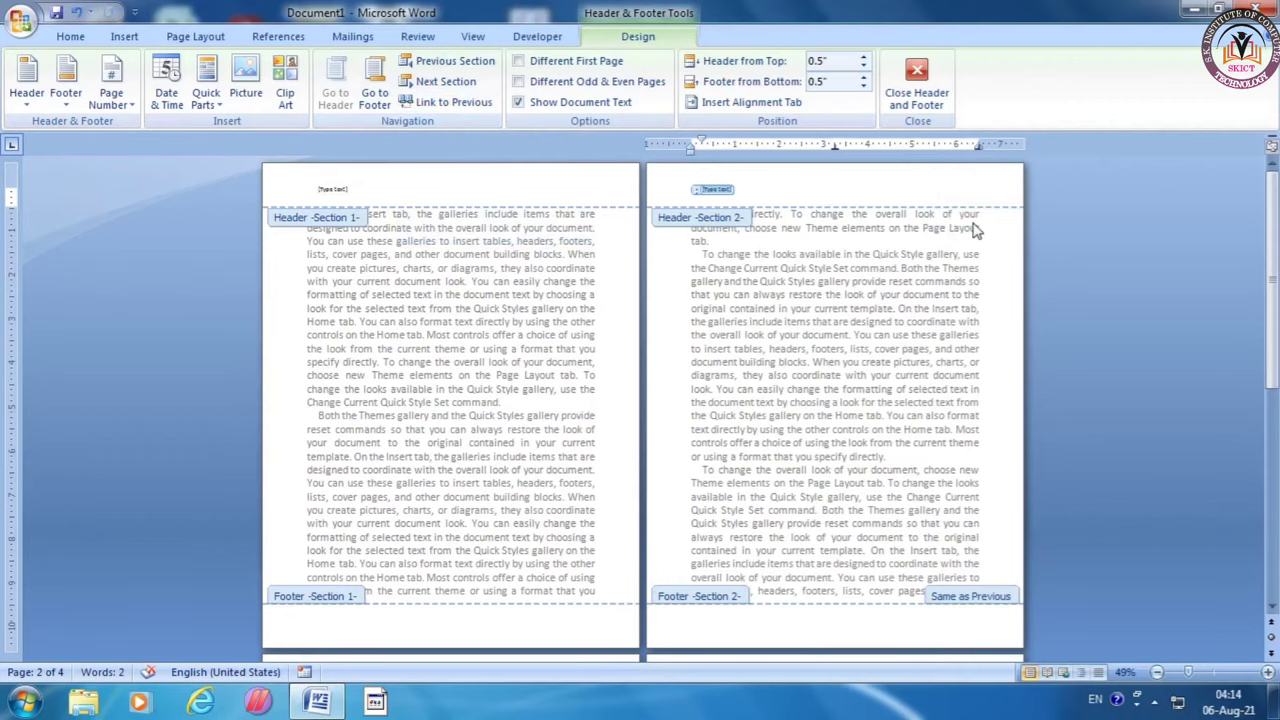
scroll(960, 220, down, 1)
scroll(943, 208, down, 2)
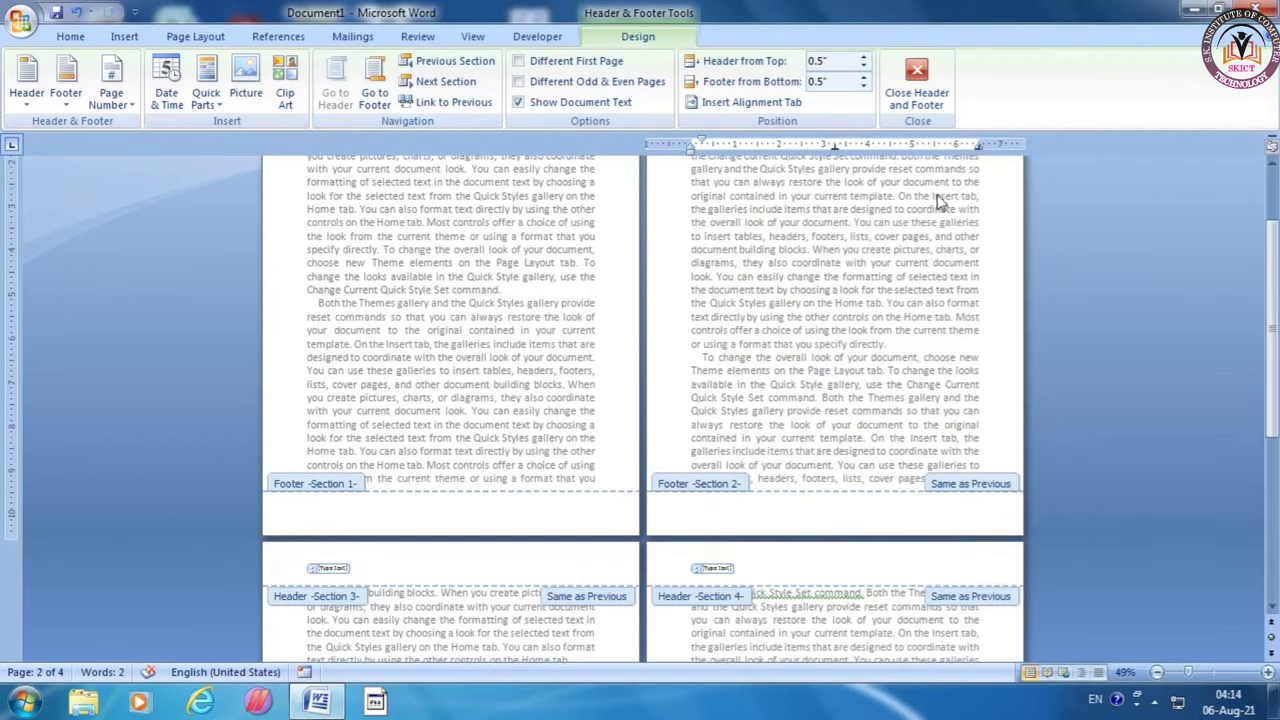
scroll(900, 230, down, 3)
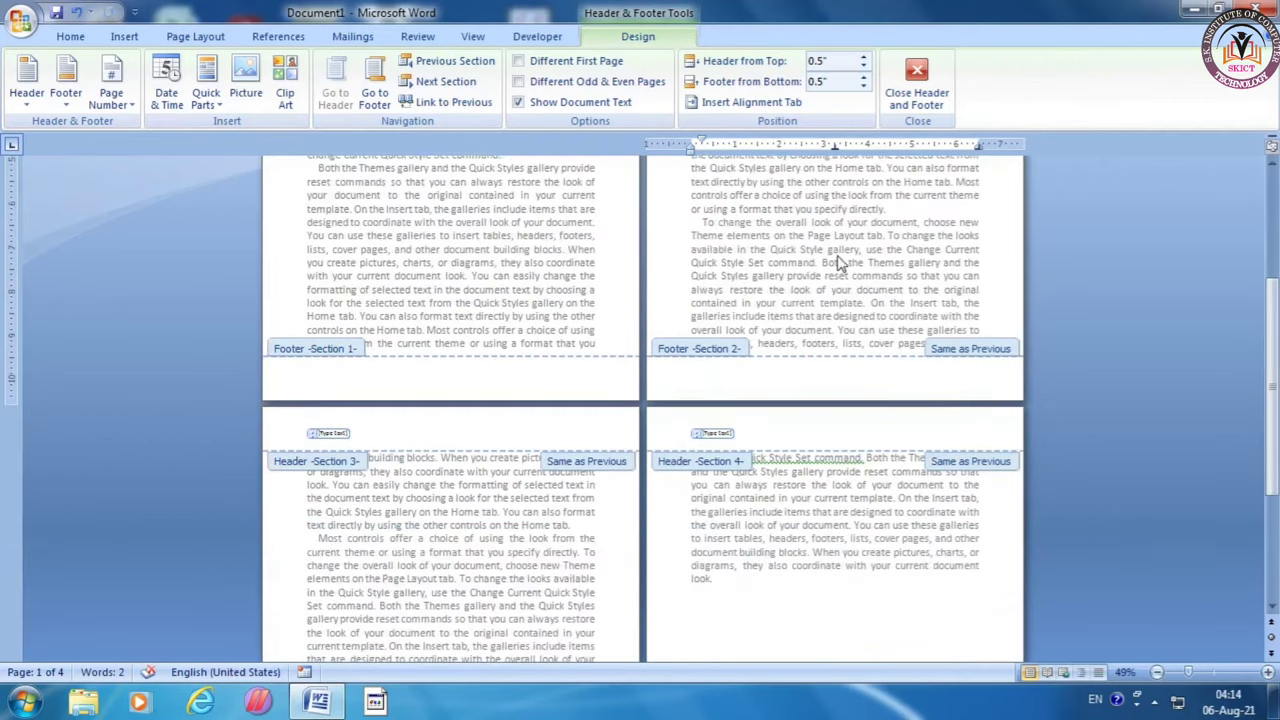
click(612, 472)
click(430, 103)
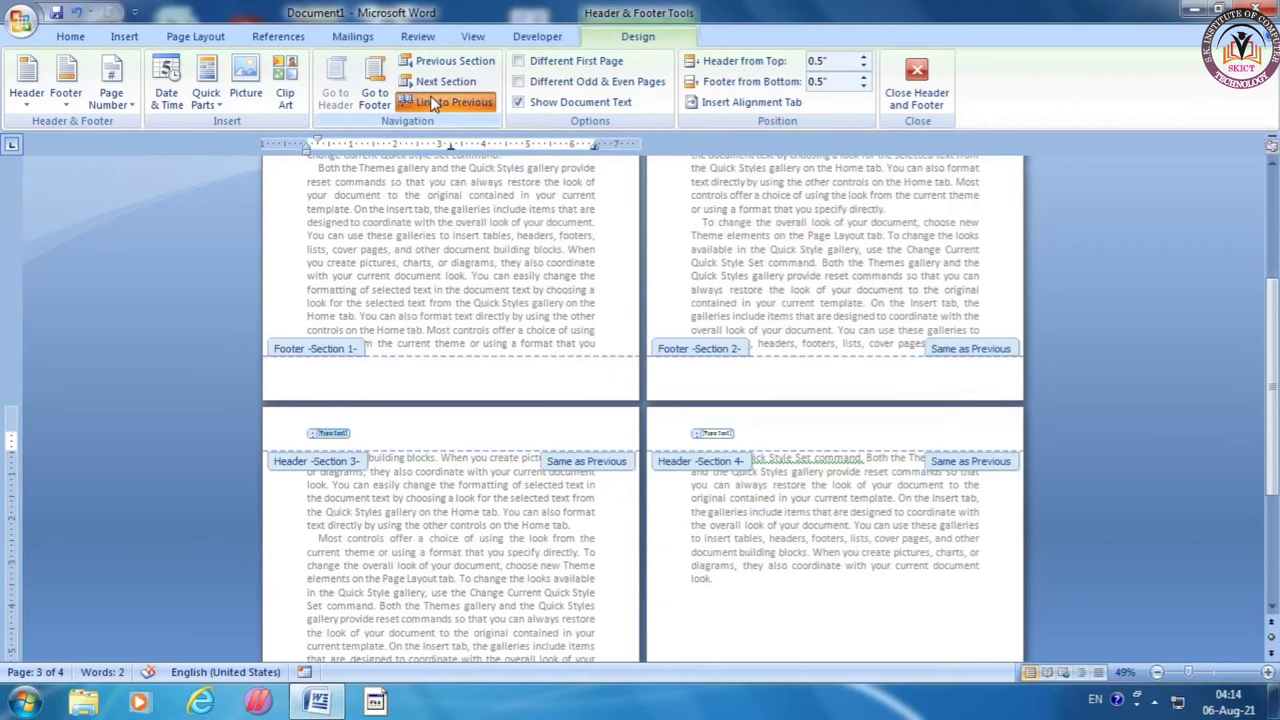
scroll(720, 354, down, 3)
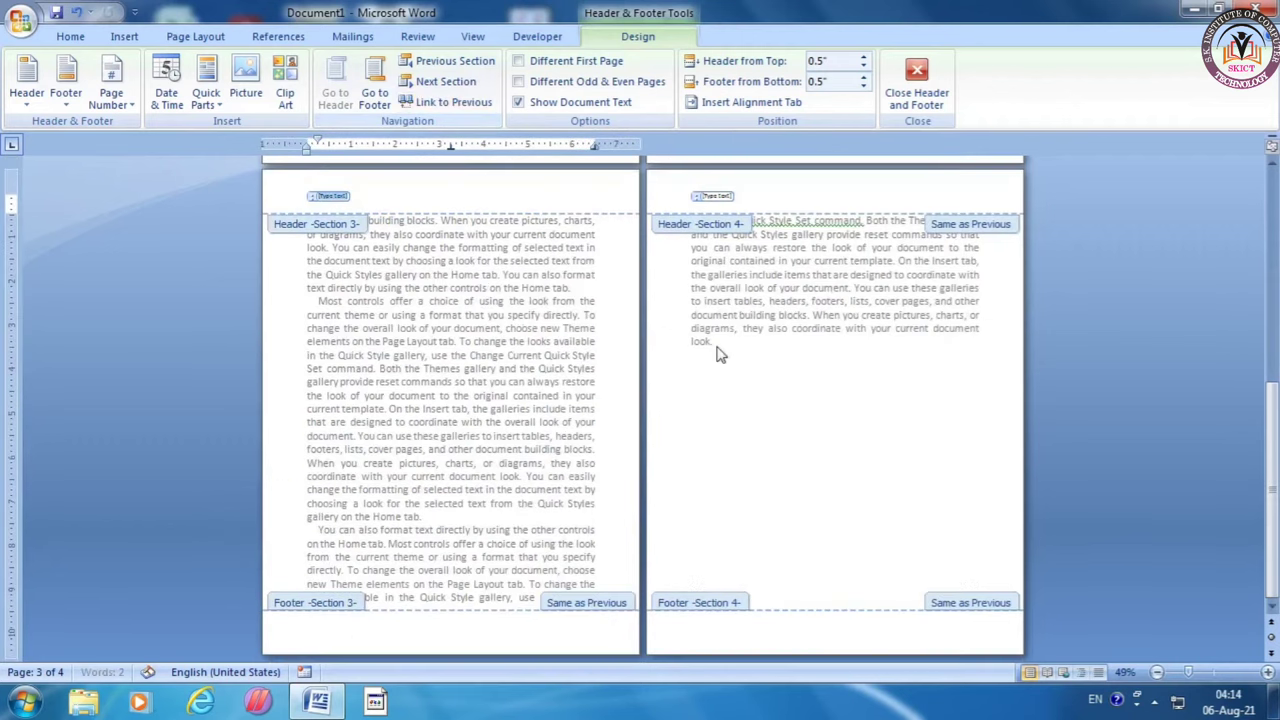
click(975, 228)
click(440, 104)
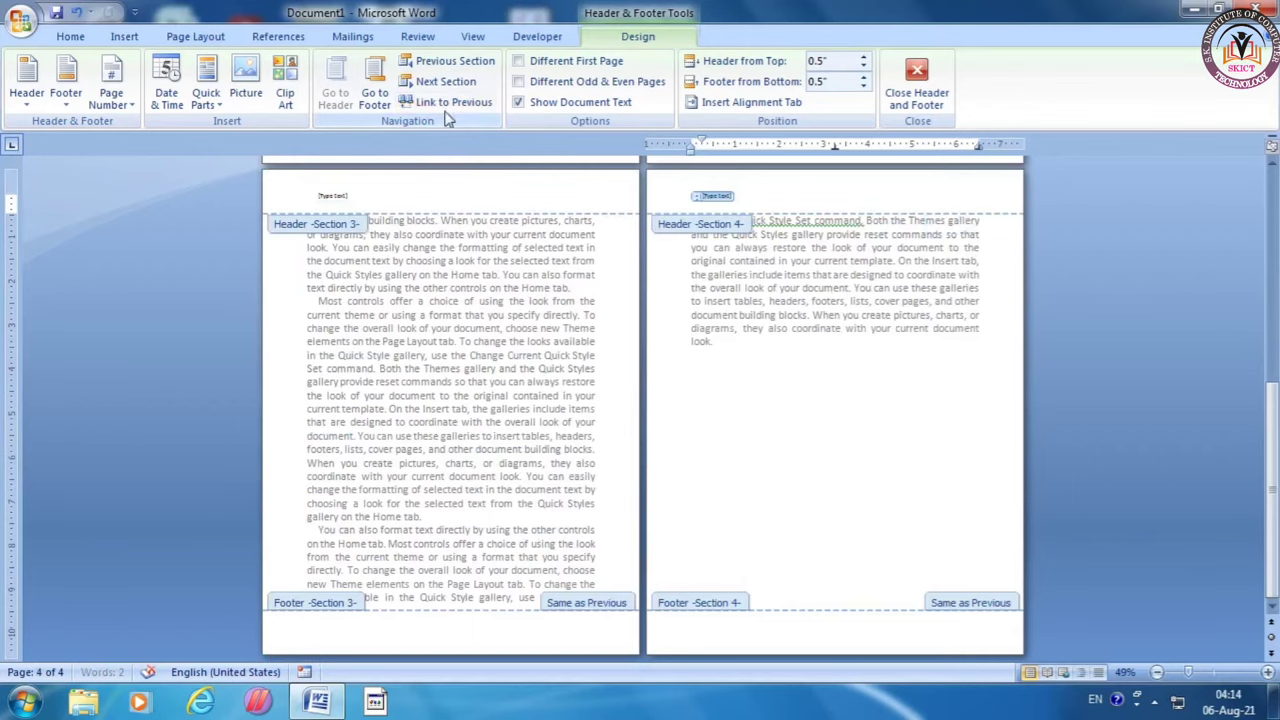
scroll(651, 330, up, 3)
scroll(651, 330, up, 2)
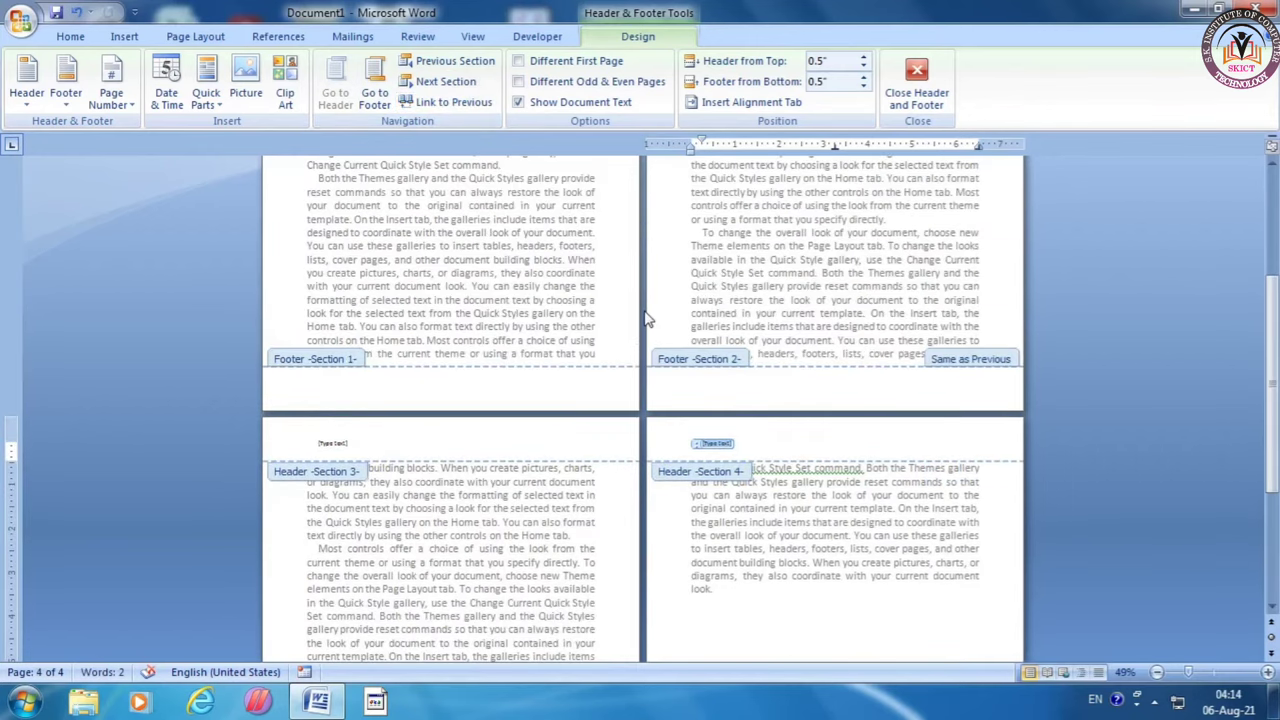
scroll(632, 295, up, 3)
scroll(632, 295, up, 2)
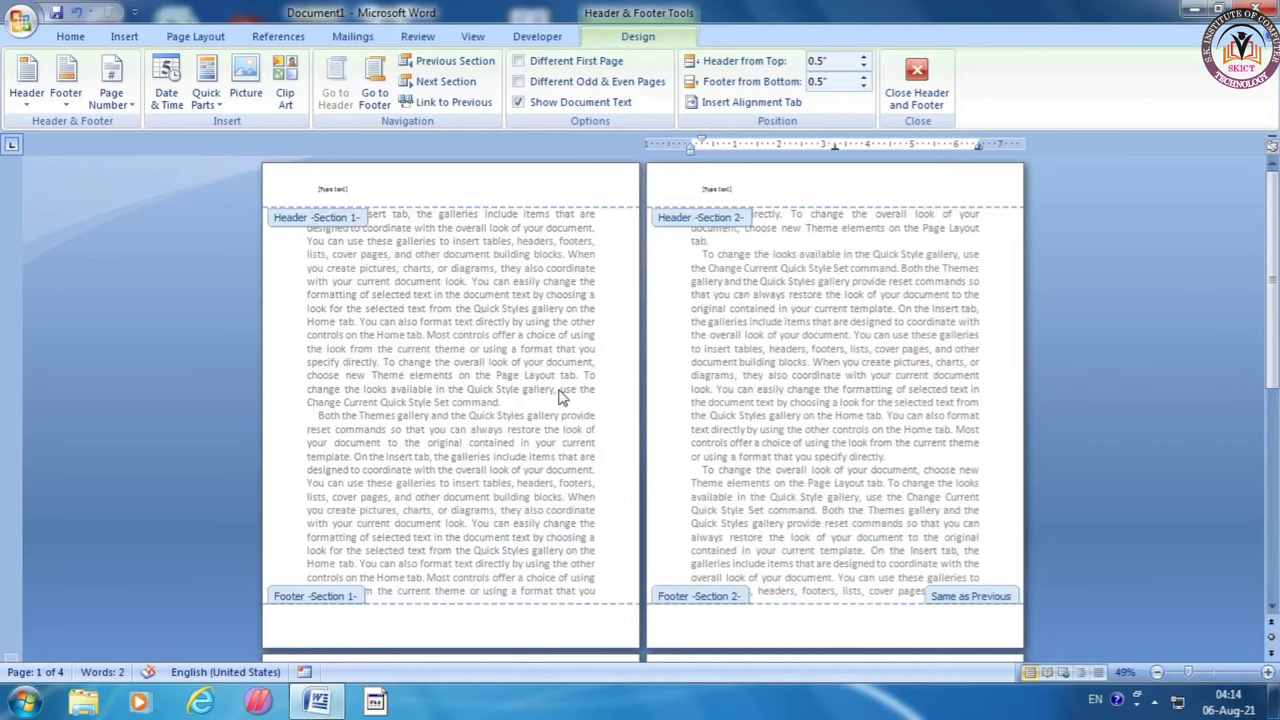
scroll(698, 388, down, 2)
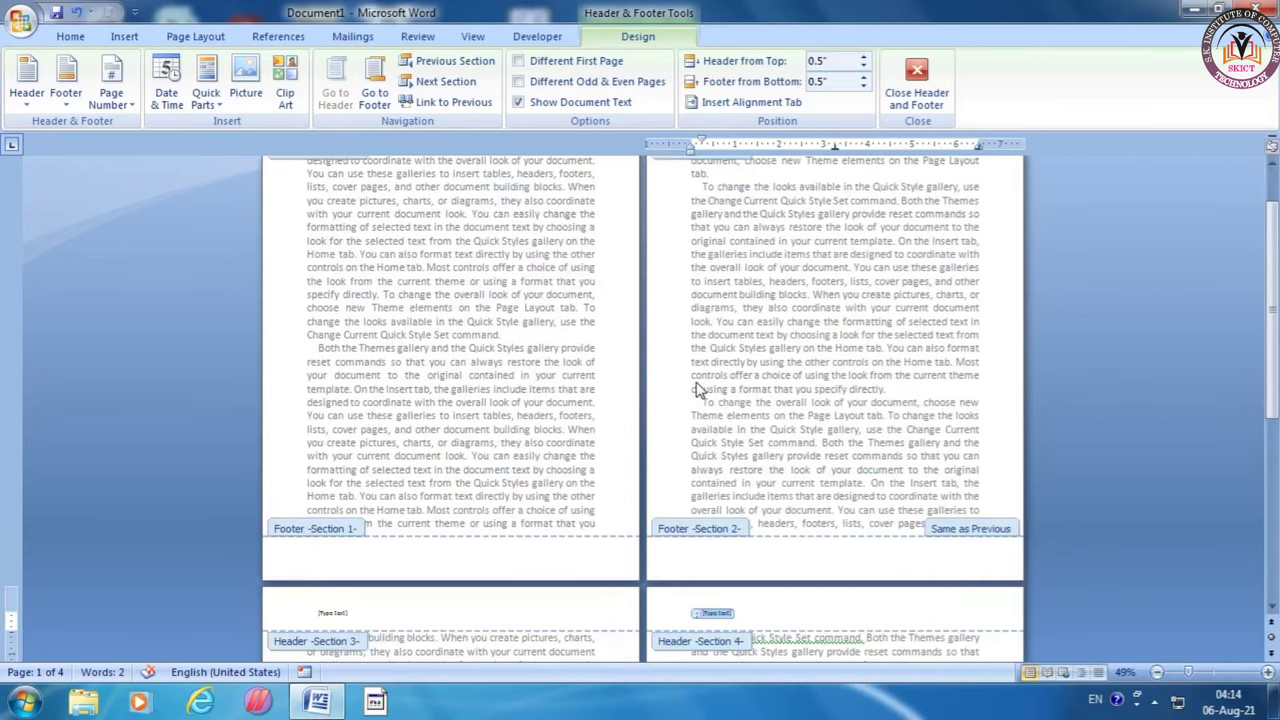
Turn off Link to Previous for the footers of pages 2, 3 and 4
click(712, 606)
click(715, 558)
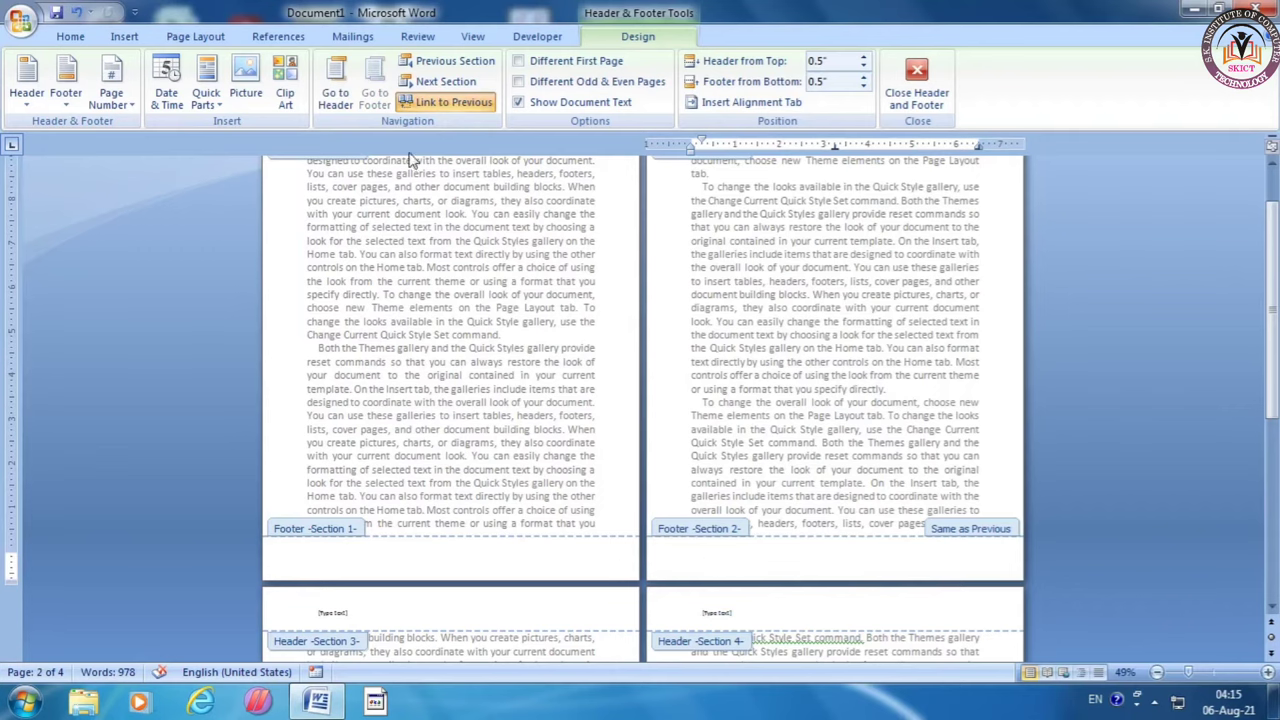
click(431, 105)
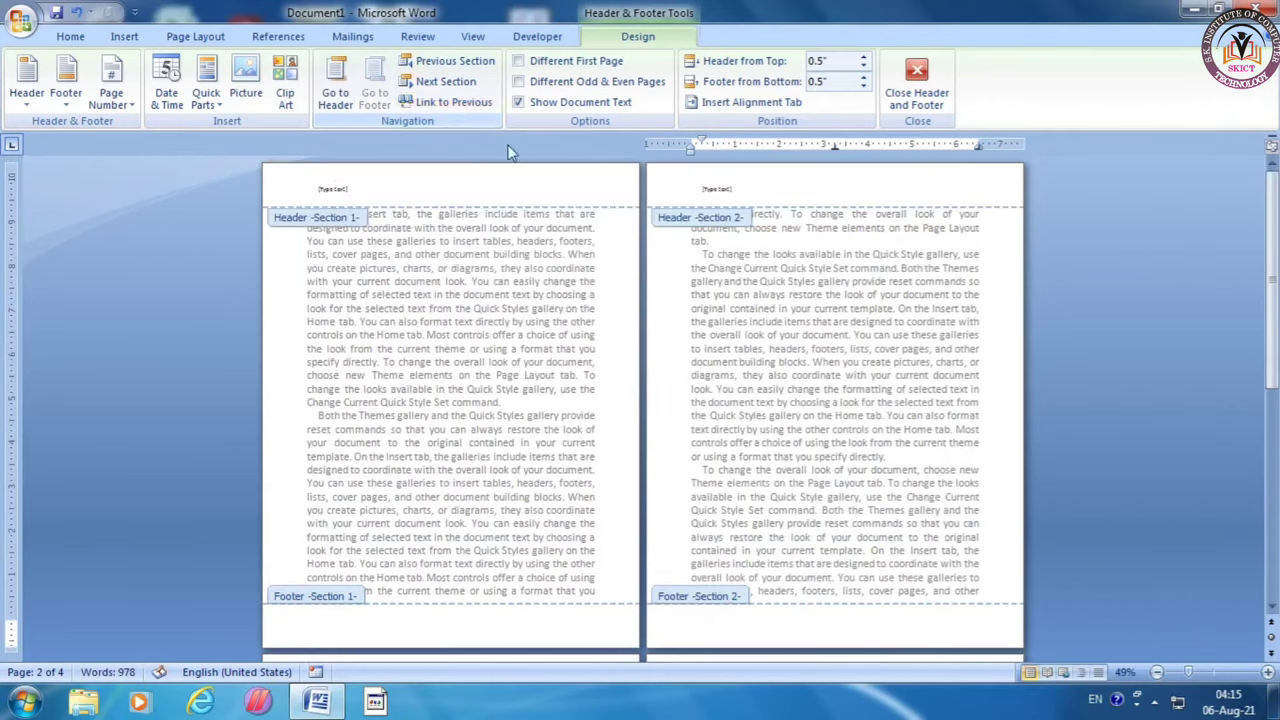
scroll(706, 396, down, 4)
scroll(720, 398, down, 3)
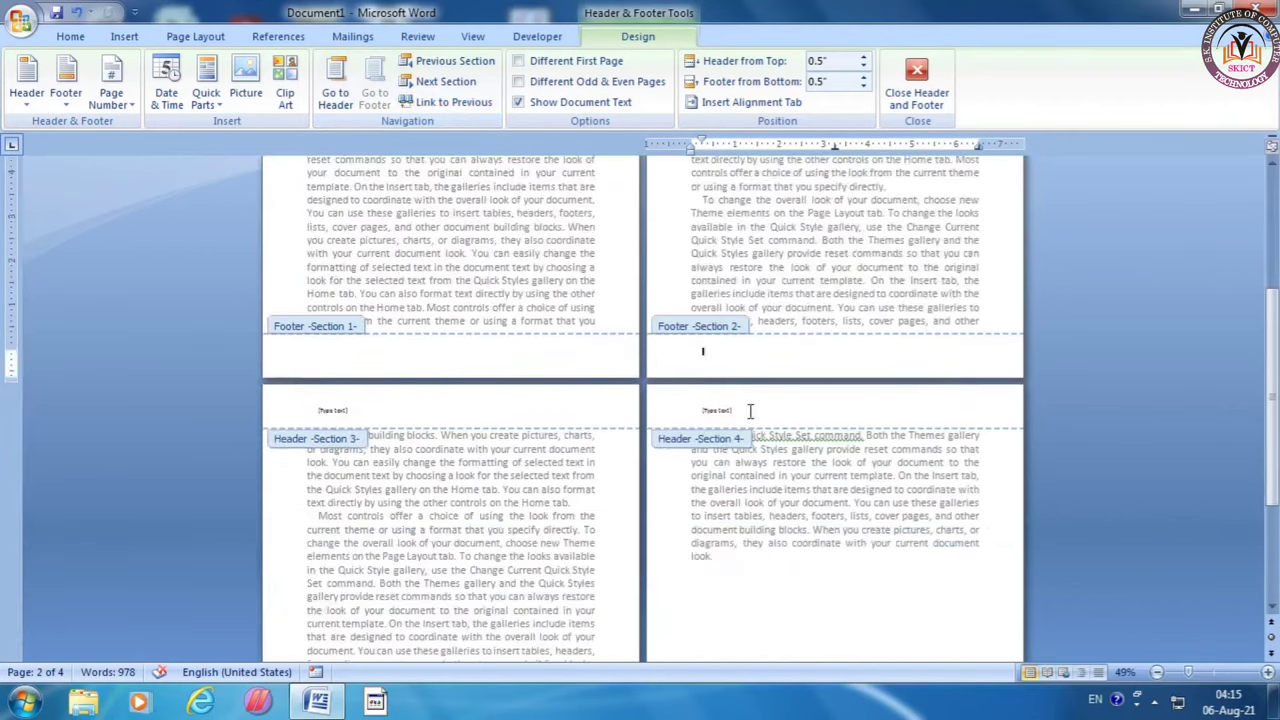
scroll(735, 400, down, 3)
scroll(750, 402, down, 2)
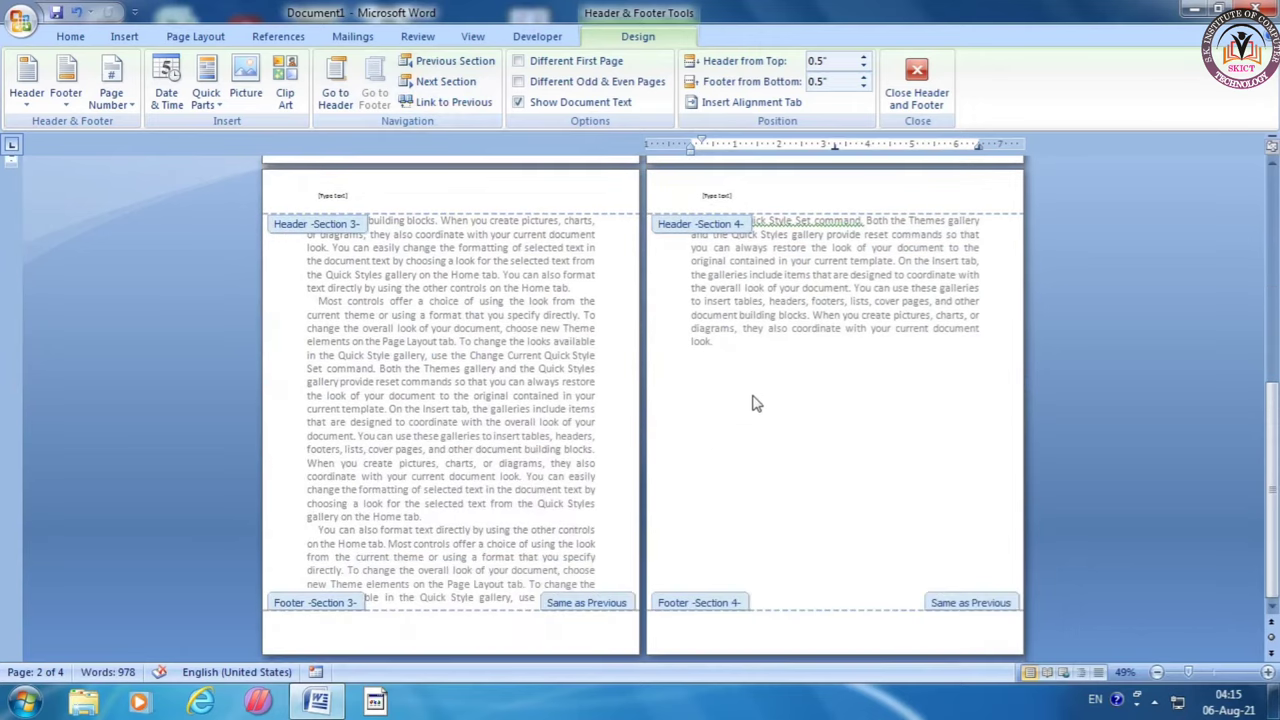
click(586, 640)
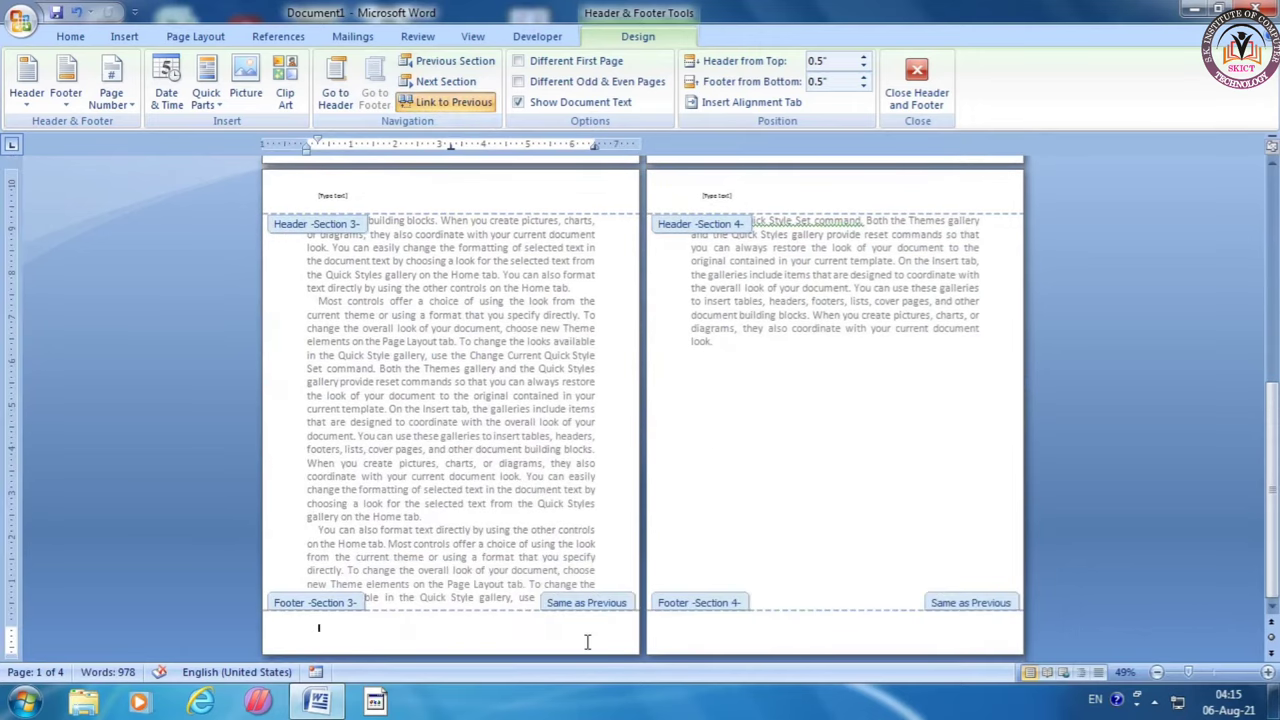
click(425, 103)
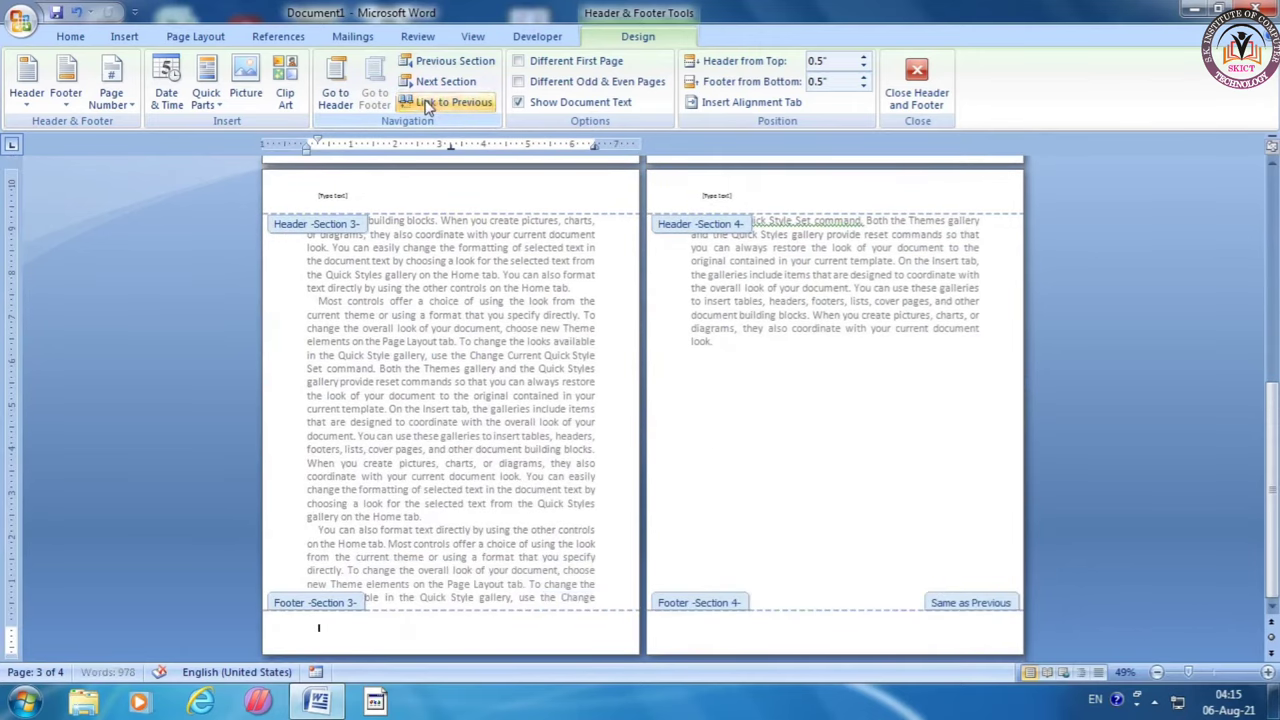
click(916, 632)
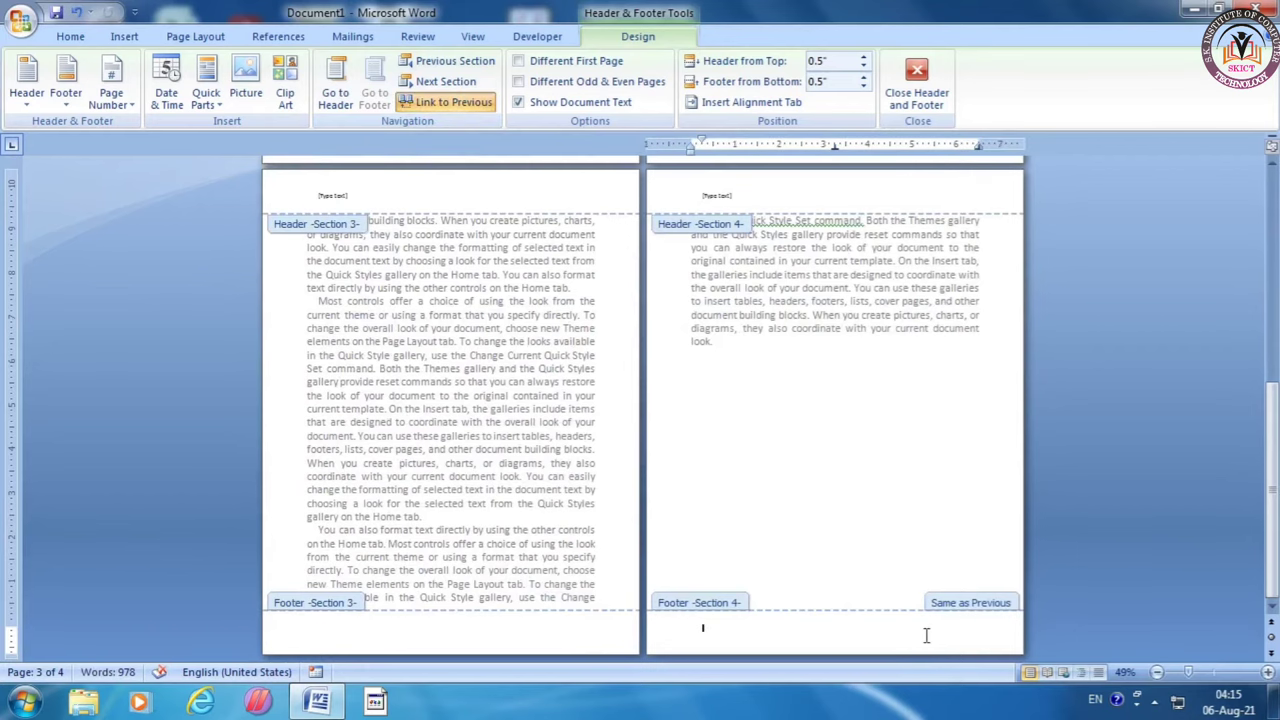
click(452, 103)
scroll(528, 290, up, 2)
scroll(528, 290, up, 2)
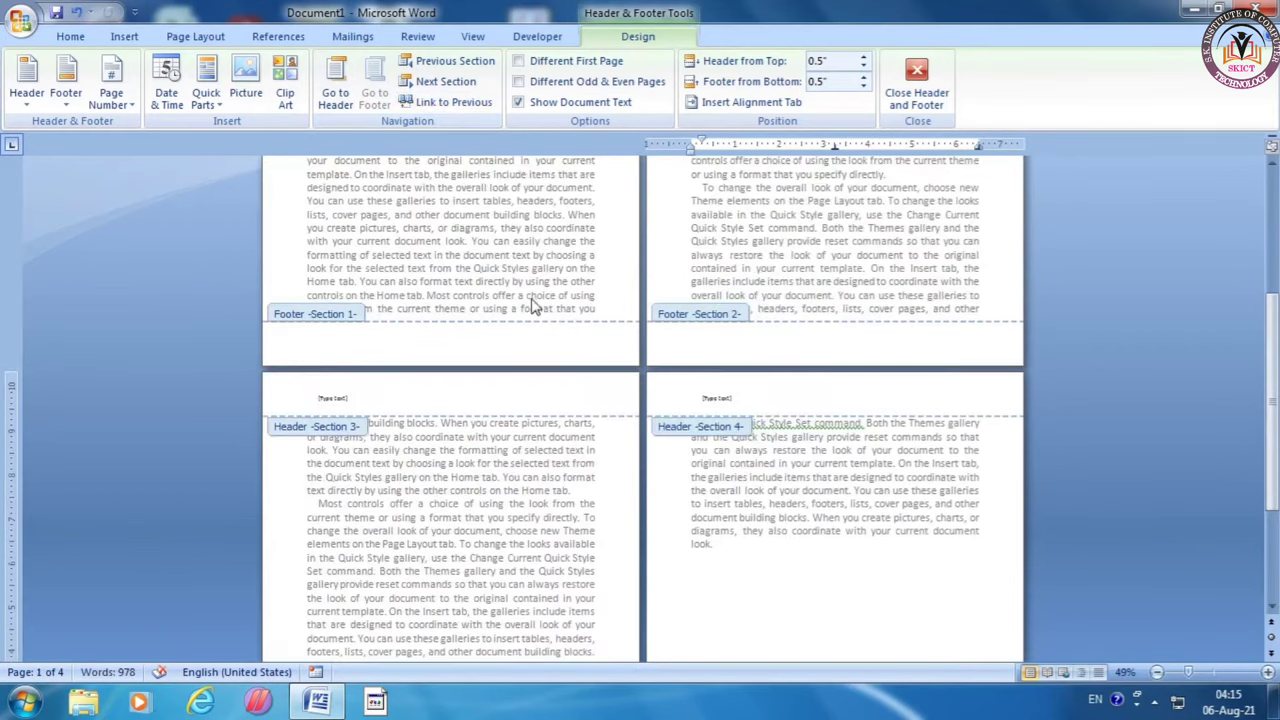
scroll(540, 330, up, 5)
scroll(540, 330, up, 1)
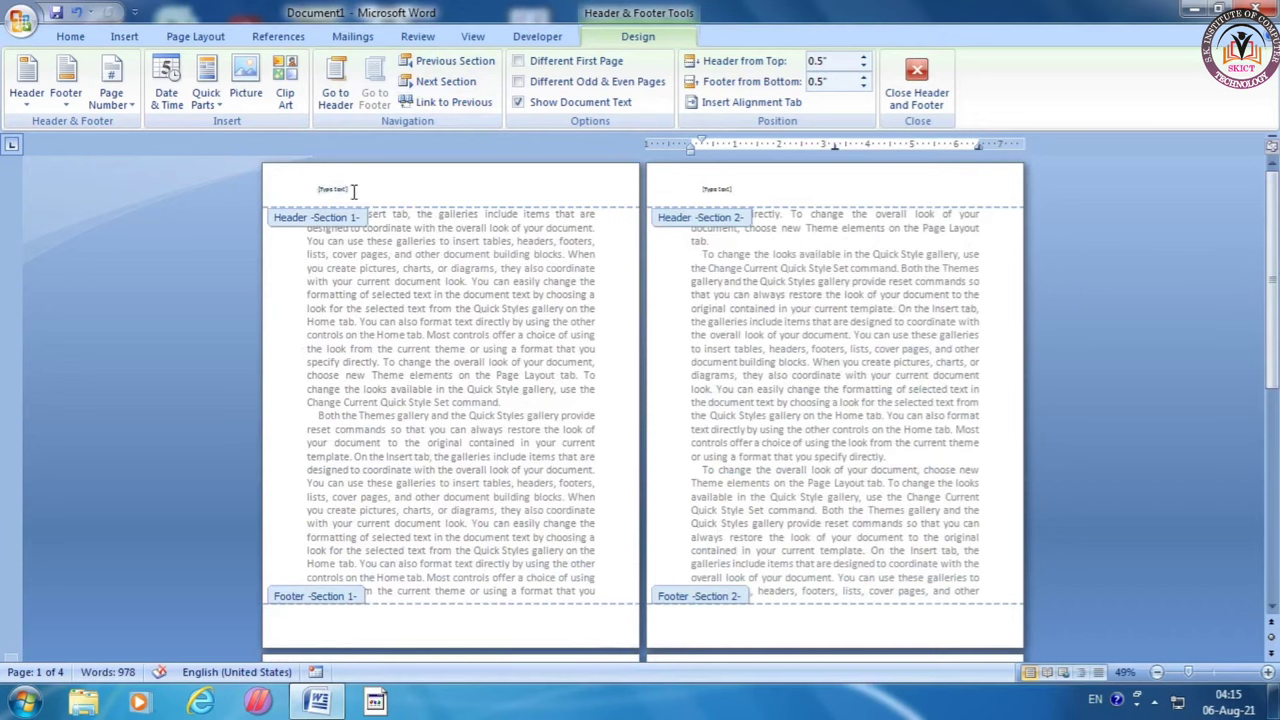
Replace the page 1 header placeholder with 'Hii' at 20 pt
click(318, 190)
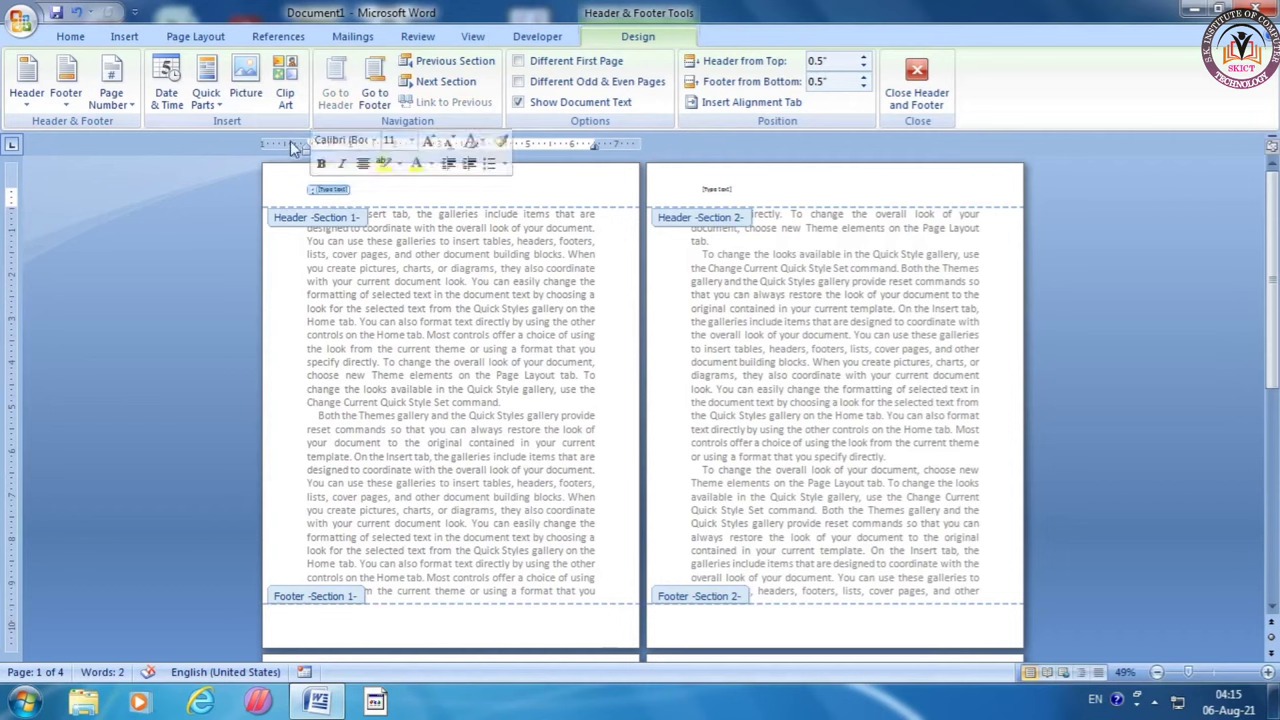
click(88, 38)
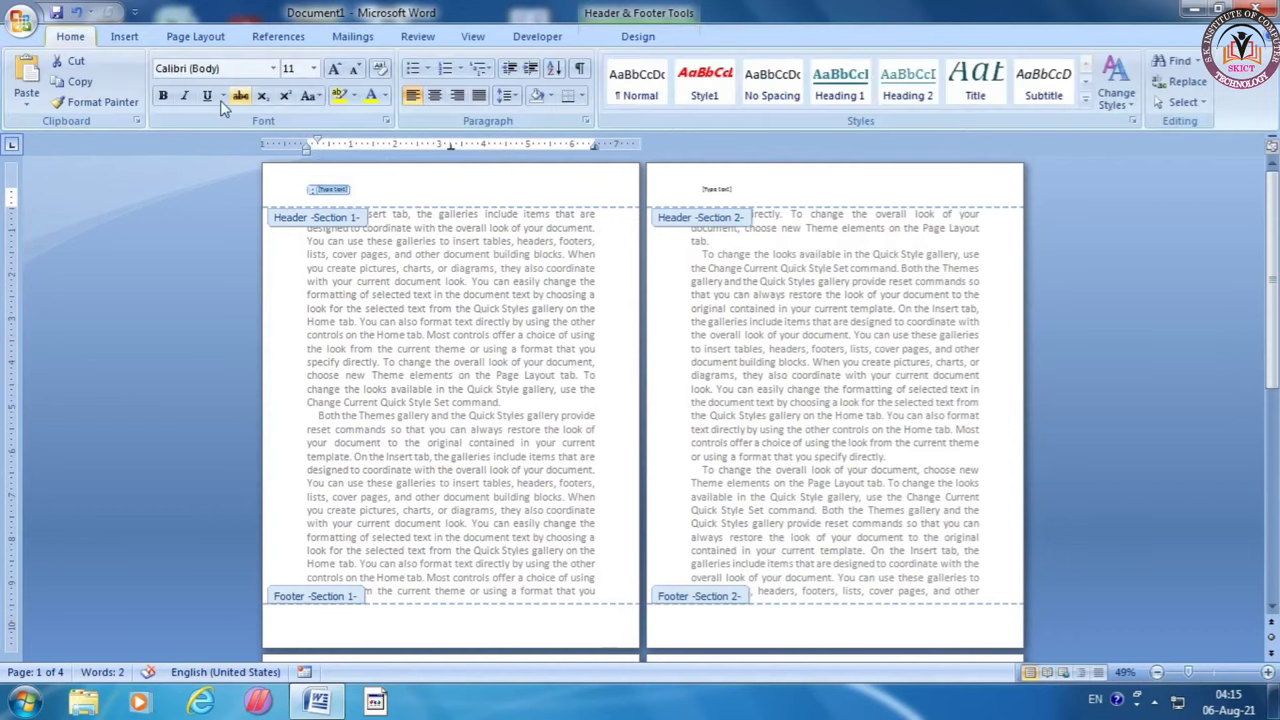
click(313, 69)
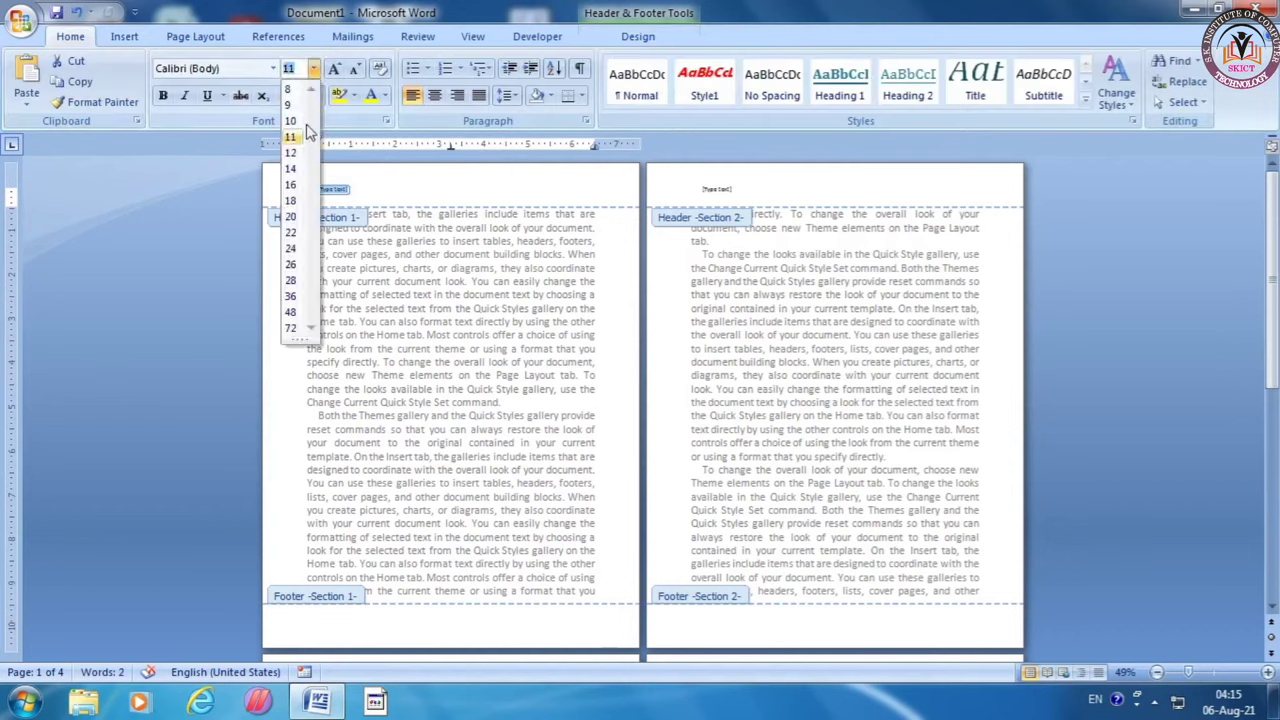
click(291, 217)
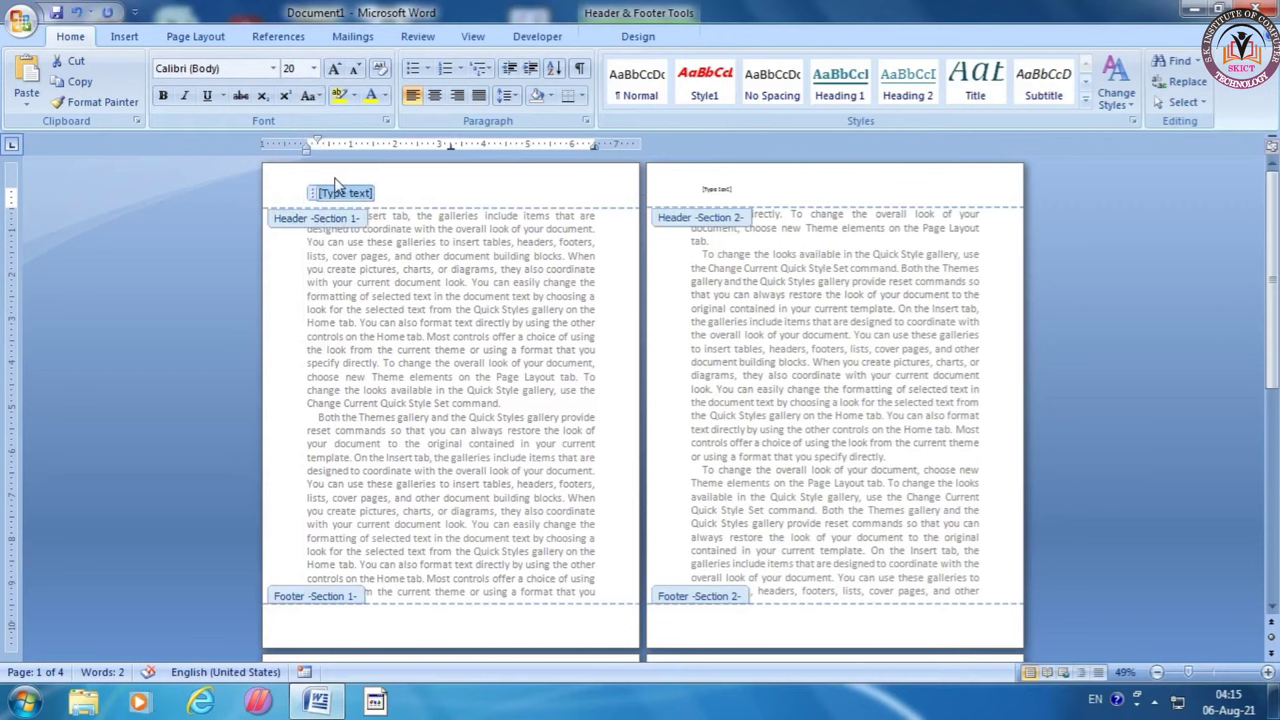
text(Hi)
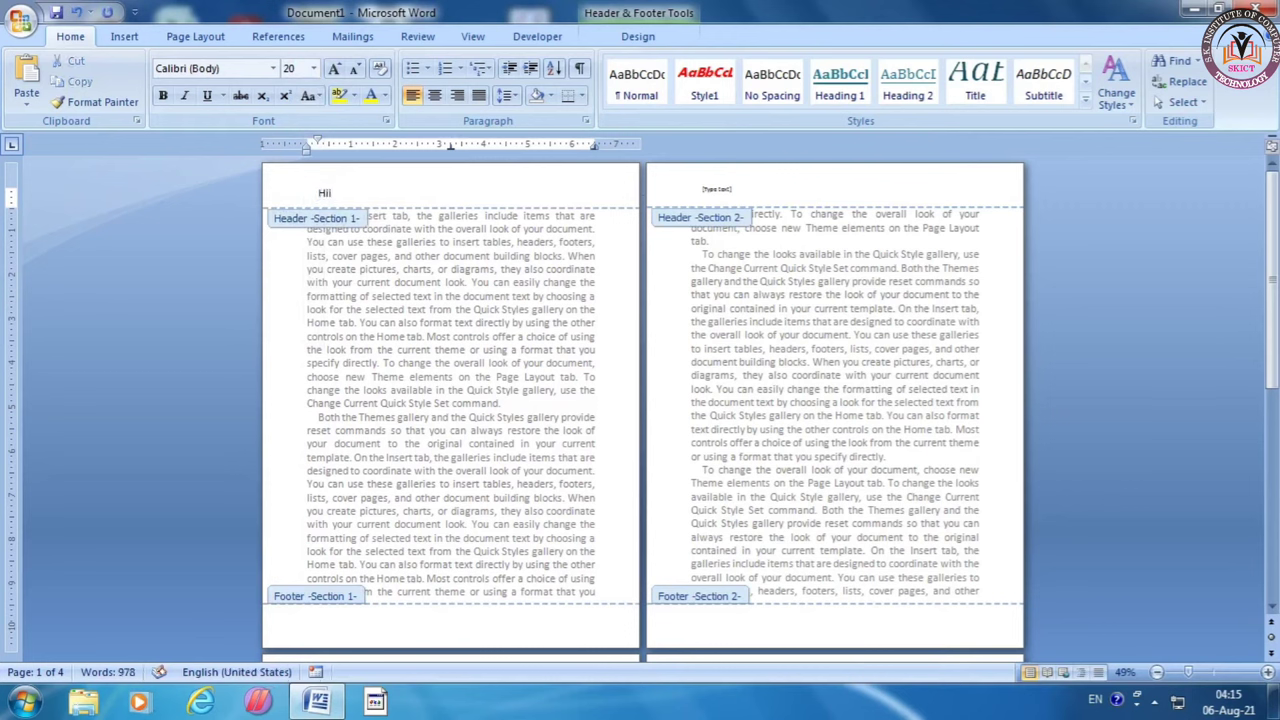
text(i)
click(712, 190)
Replace the page 2 header placeholder with the person's first name at 18 pt
click(313, 68)
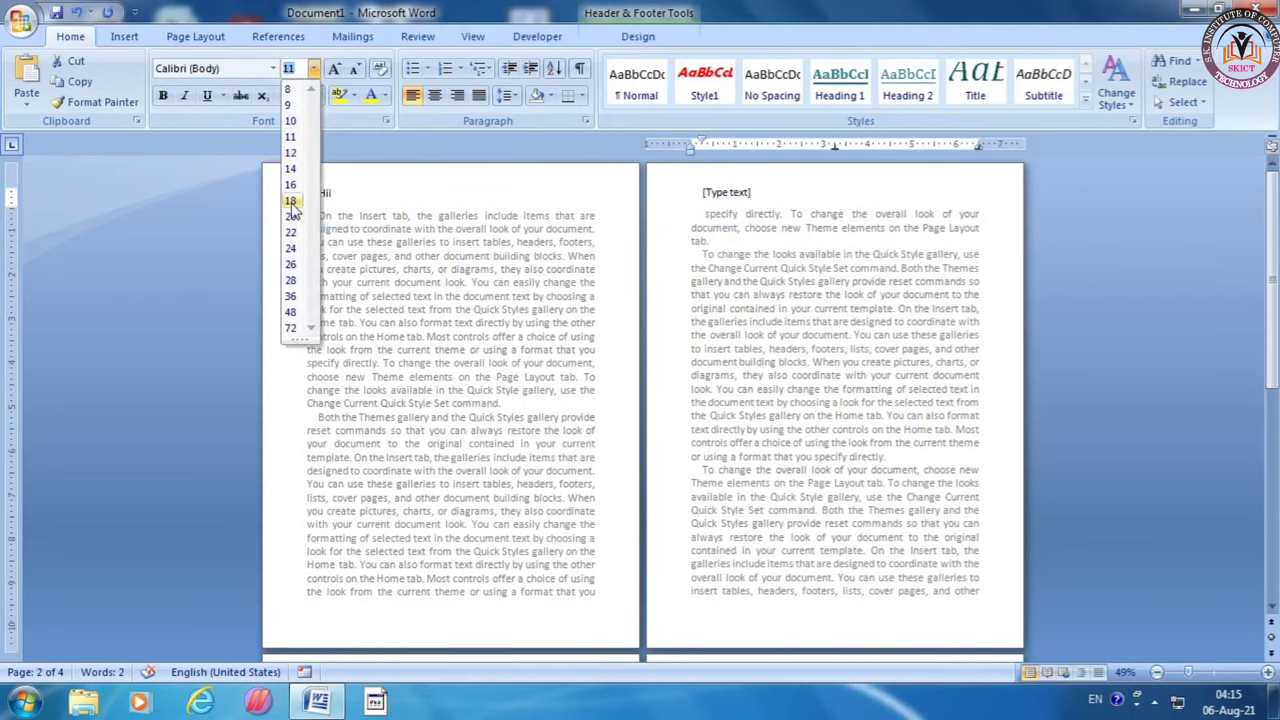
click(720, 222)
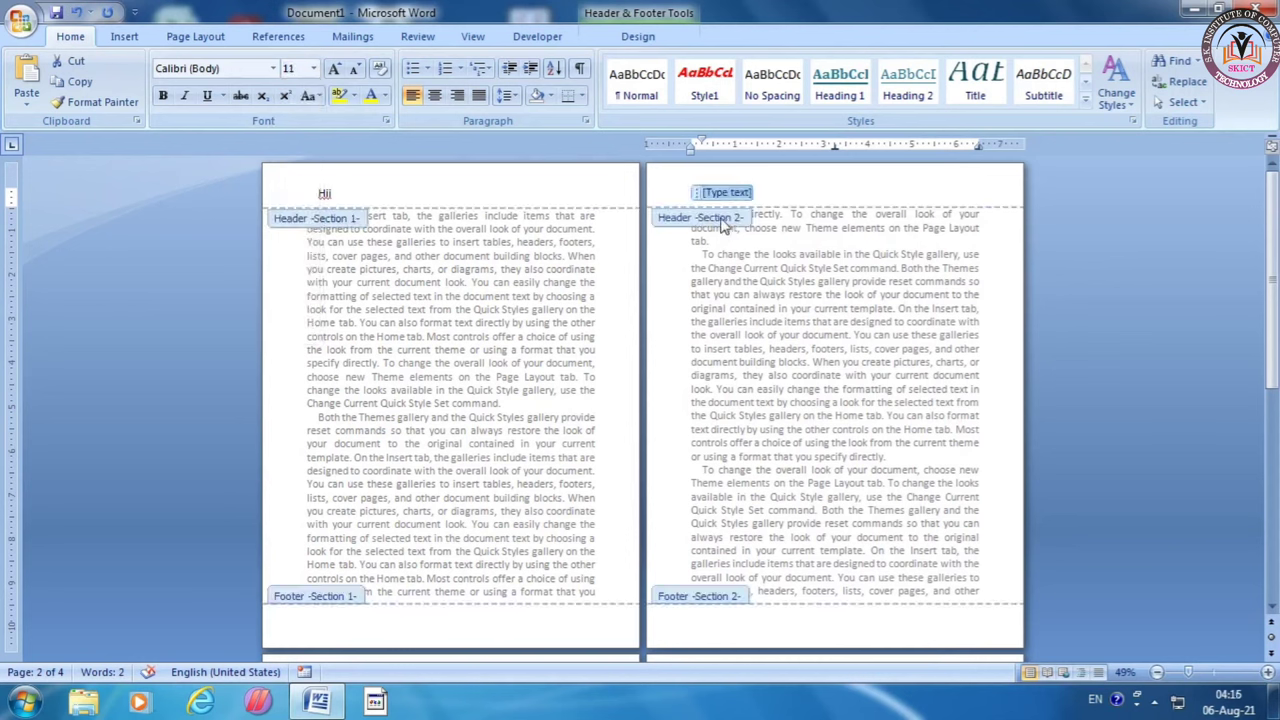
key(Delete)
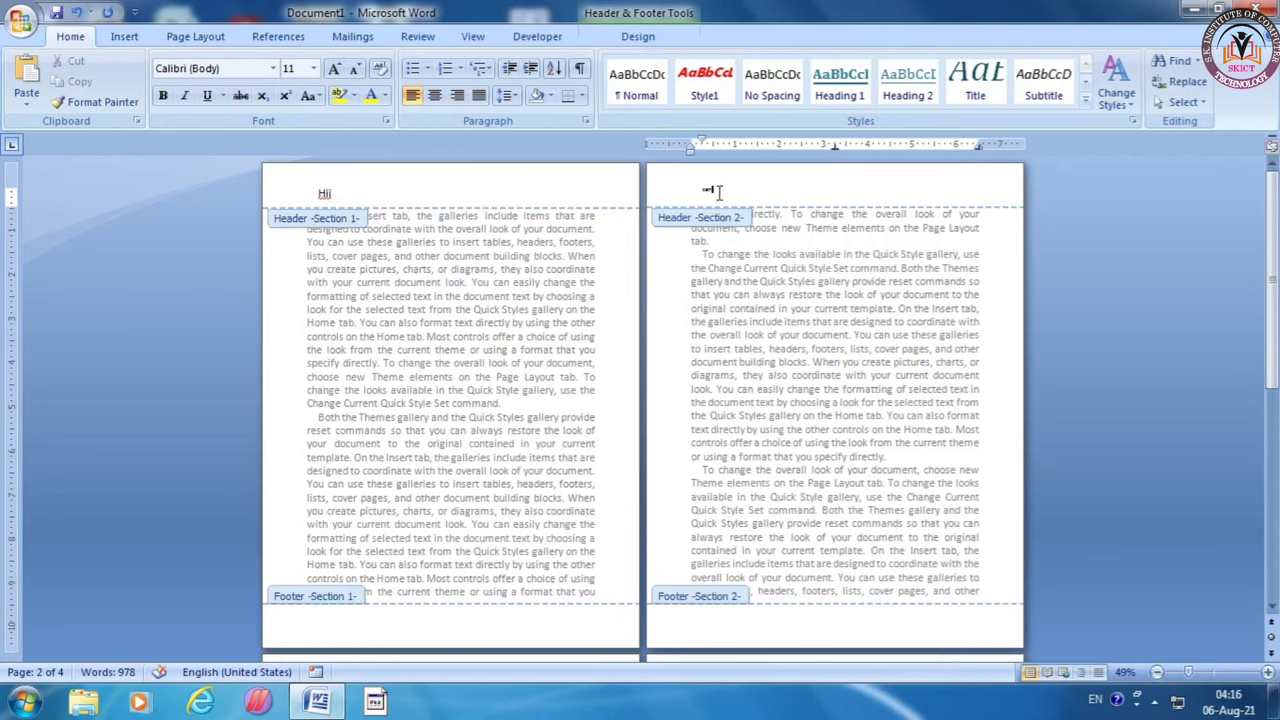
drag(718, 192, 700, 190)
click(314, 68)
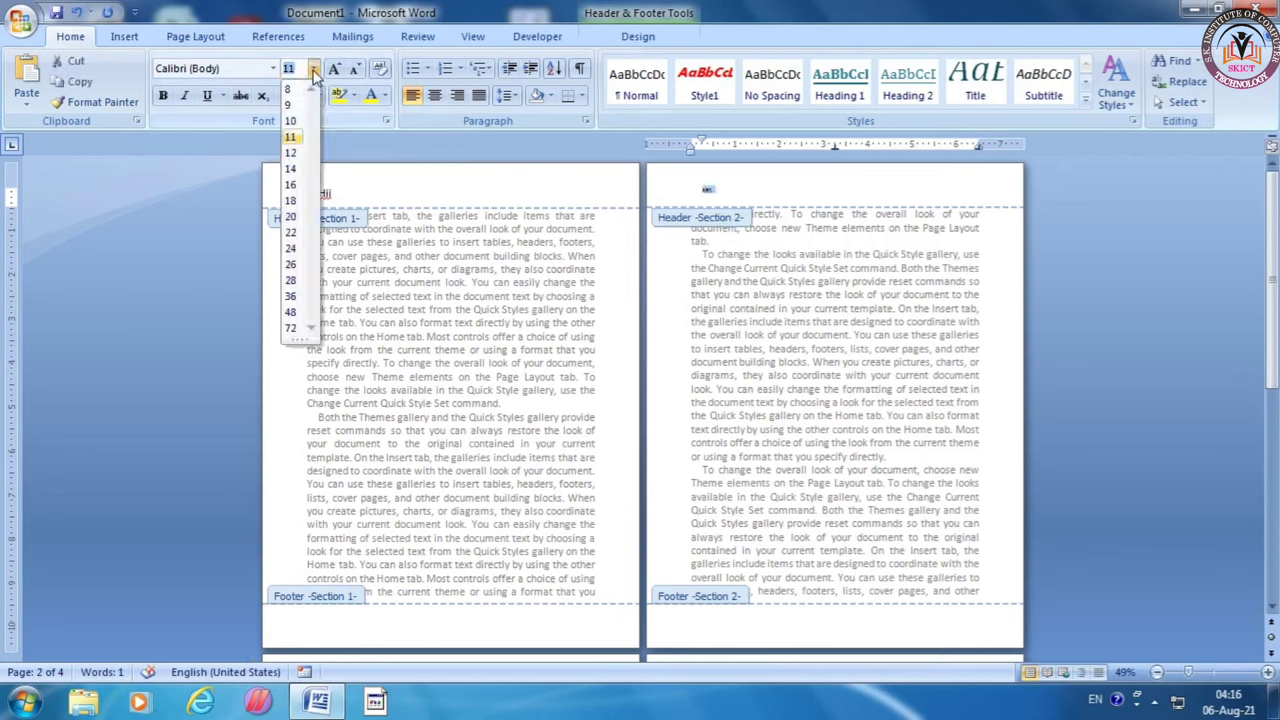
click(291, 200)
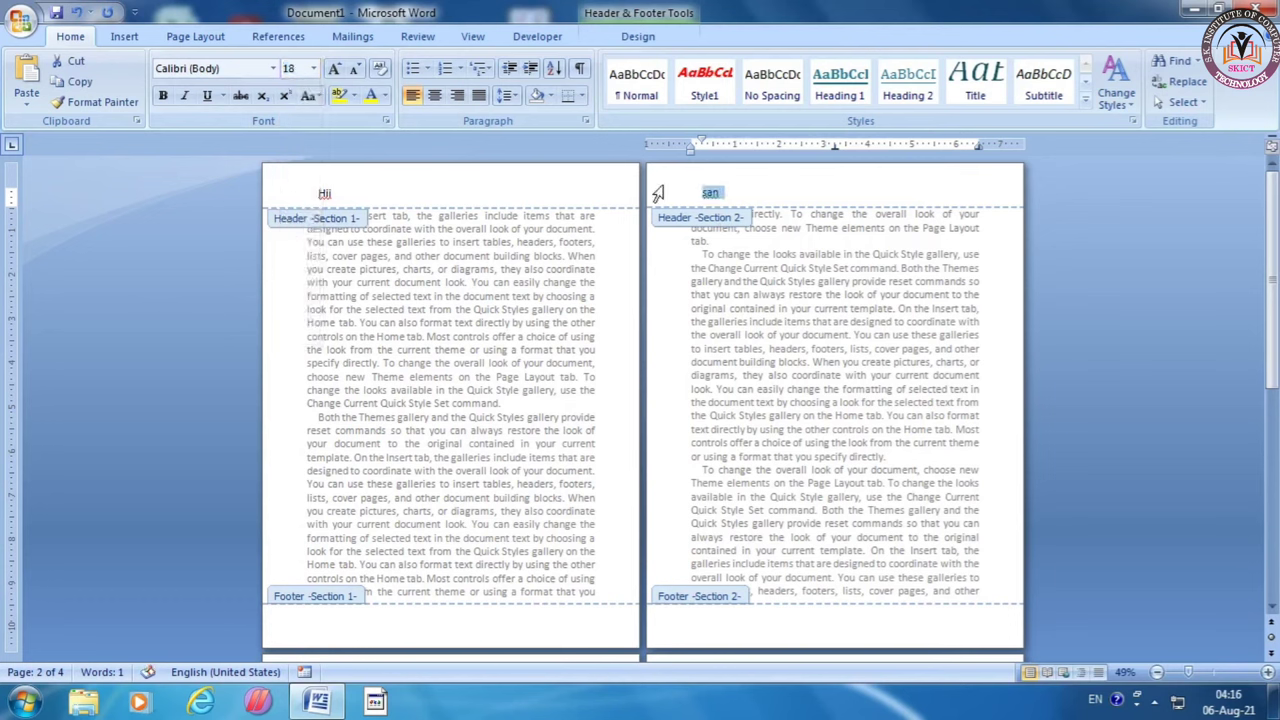
click(727, 193)
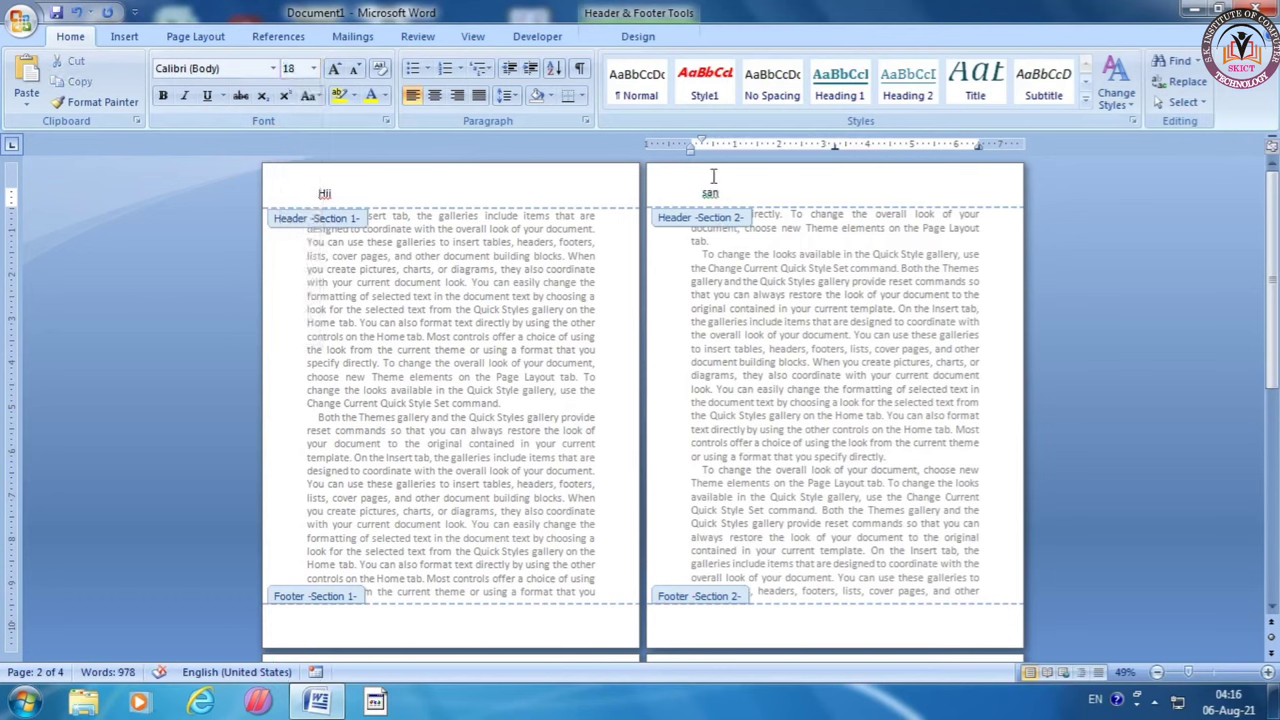
text(jiv)
click(338, 627)
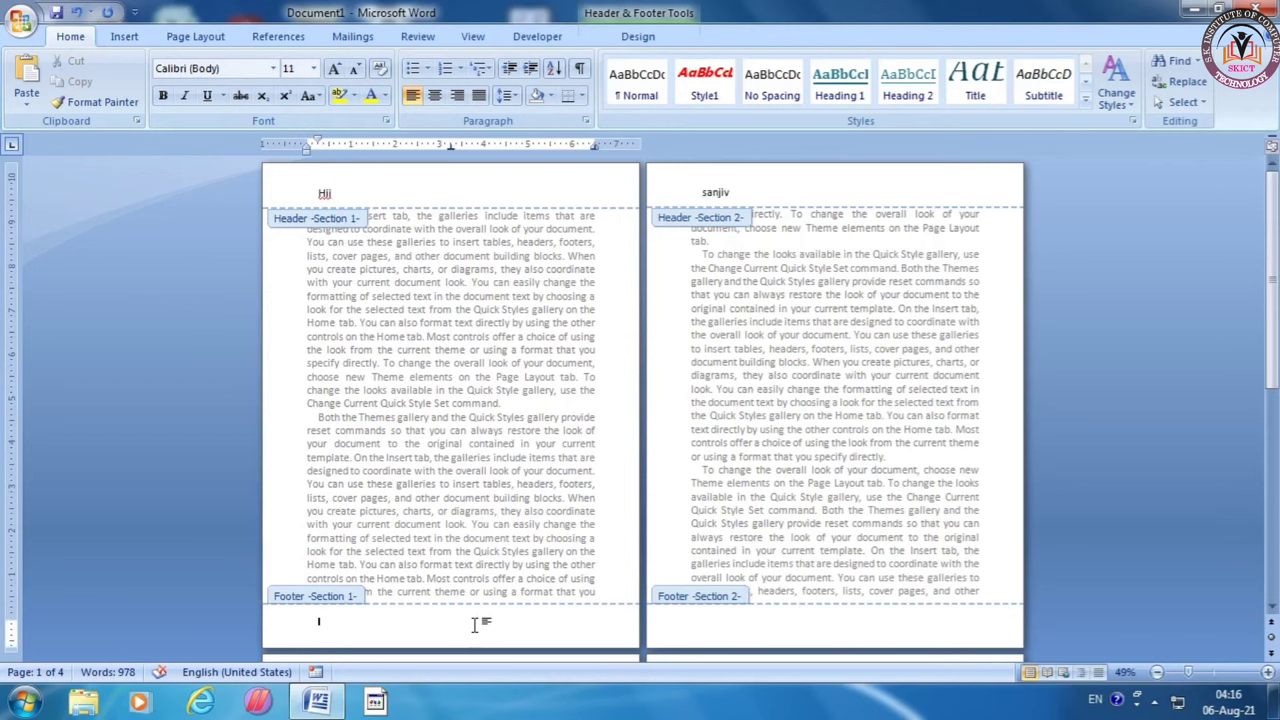
Type 'OTP' at 20 pt in the page 1 footer
click(314, 73)
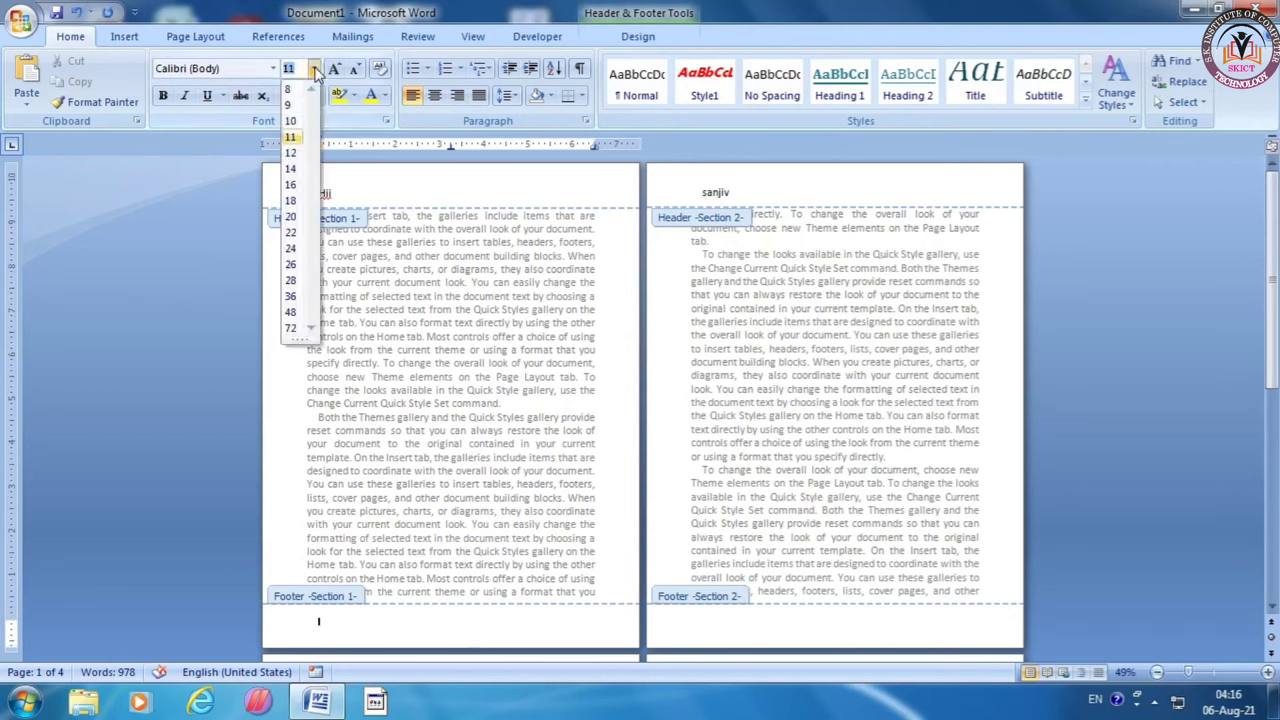
click(296, 218)
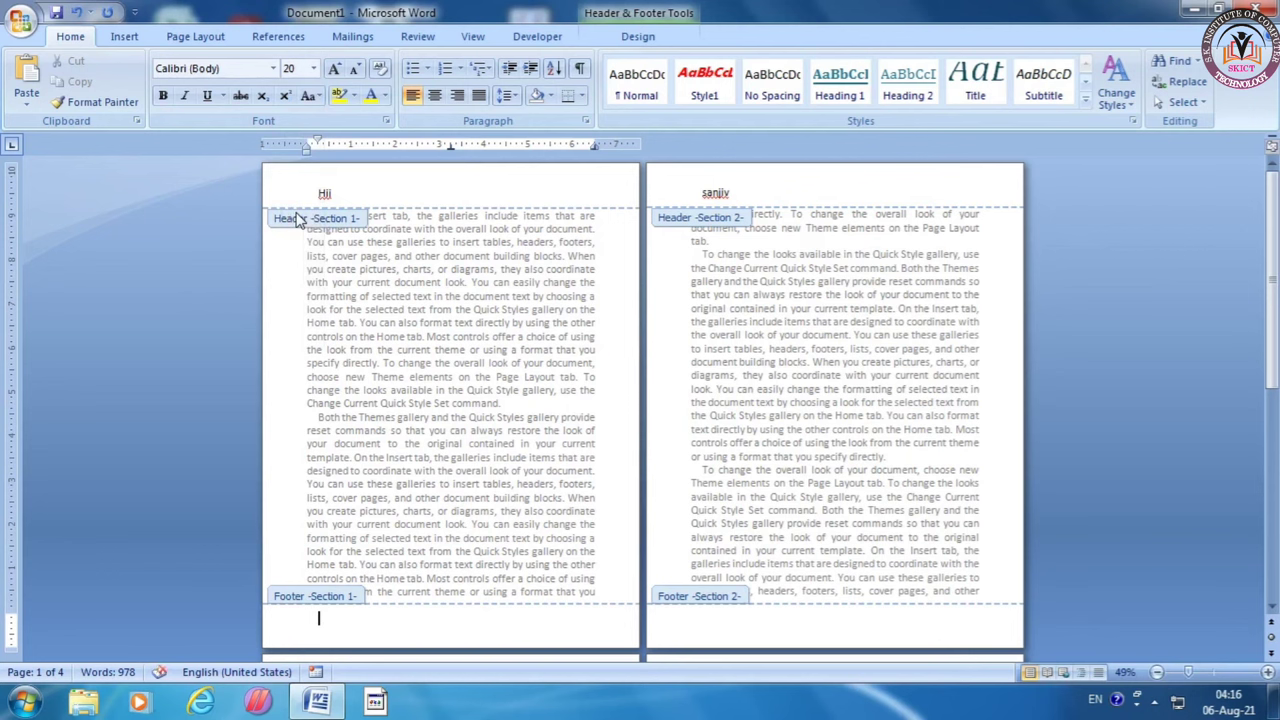
text(O)
text(TP)
Type 'OTP' at 18 pt in the page 2 footer
click(878, 629)
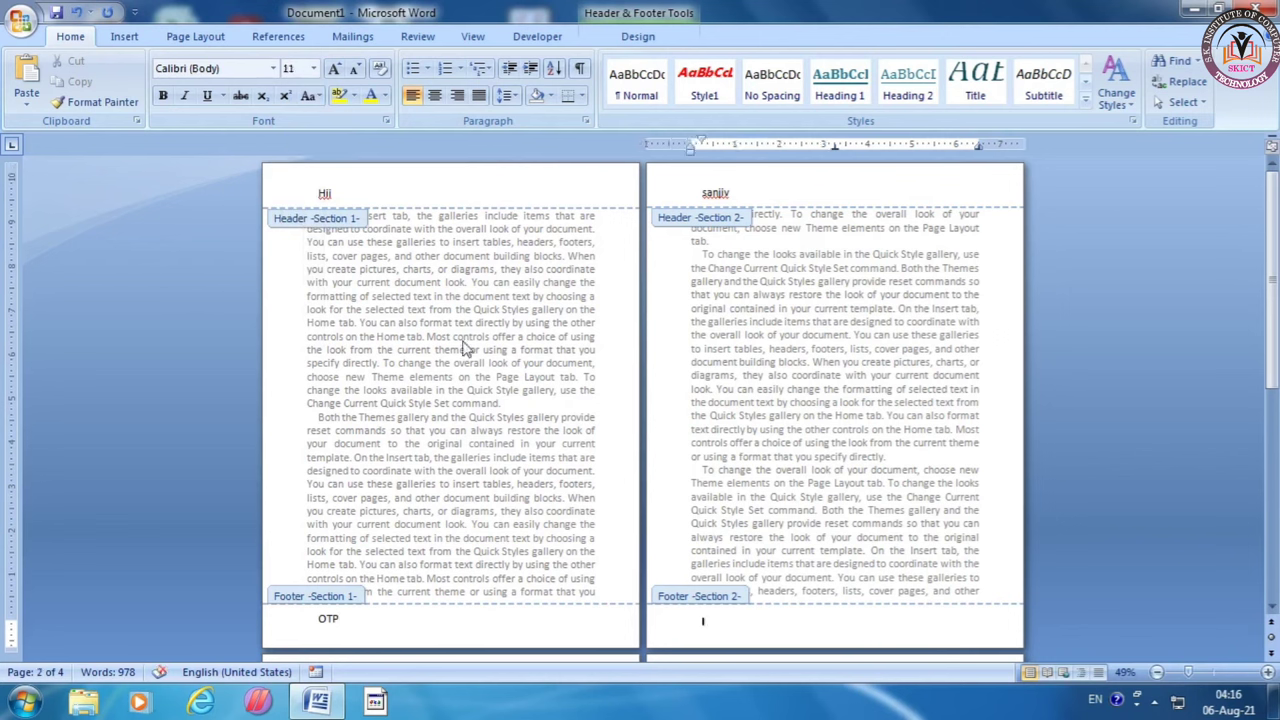
click(311, 69)
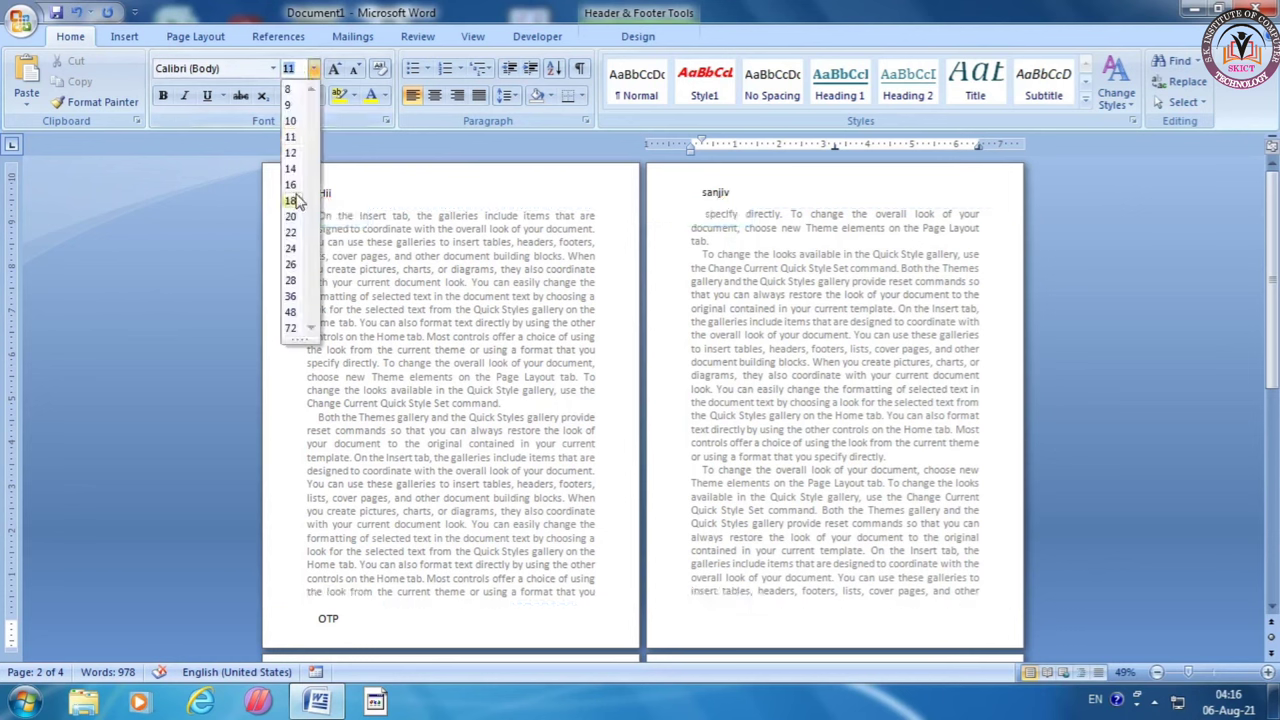
click(289, 200)
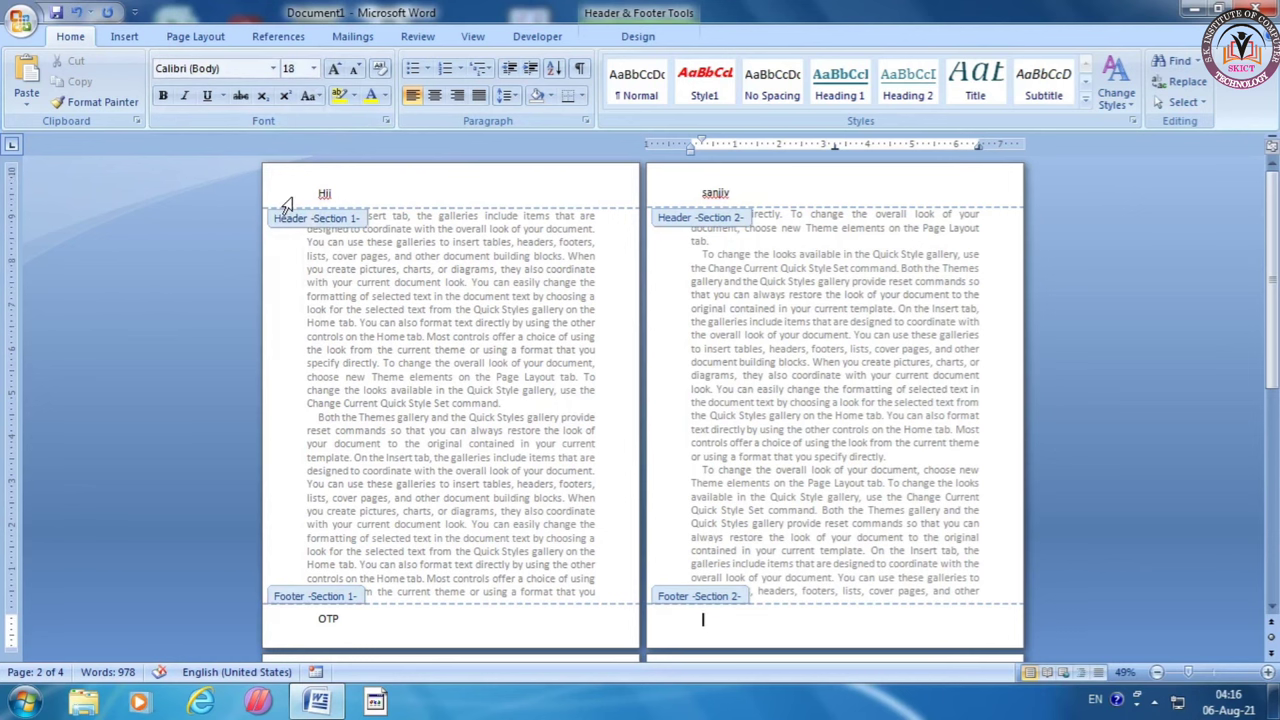
text(O)
text(TP)
scroll(580, 283, down, 3)
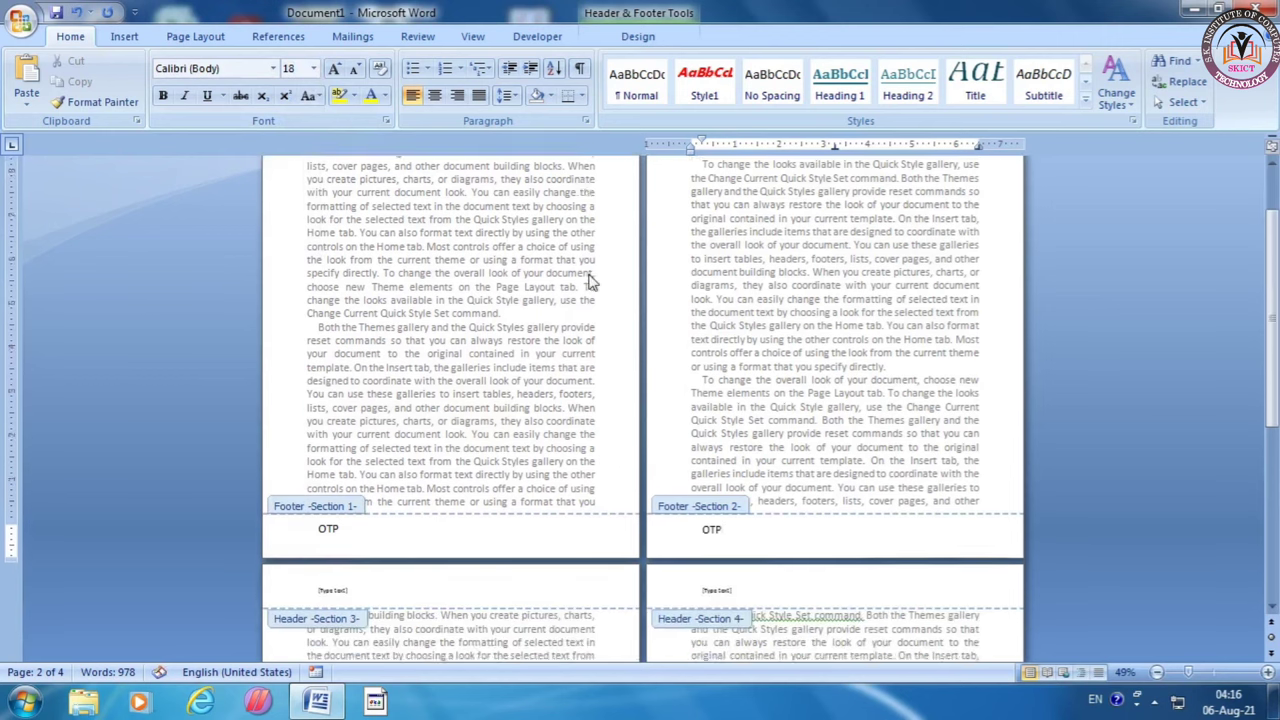
scroll(580, 283, down, 2)
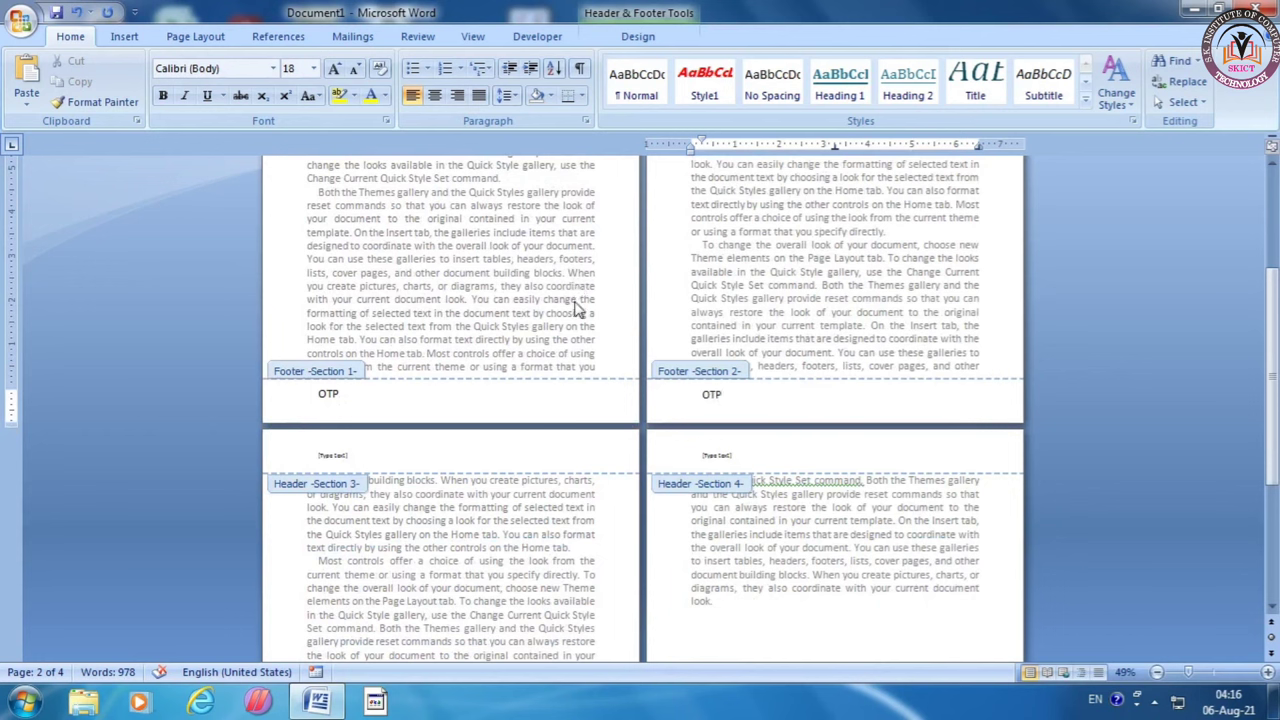